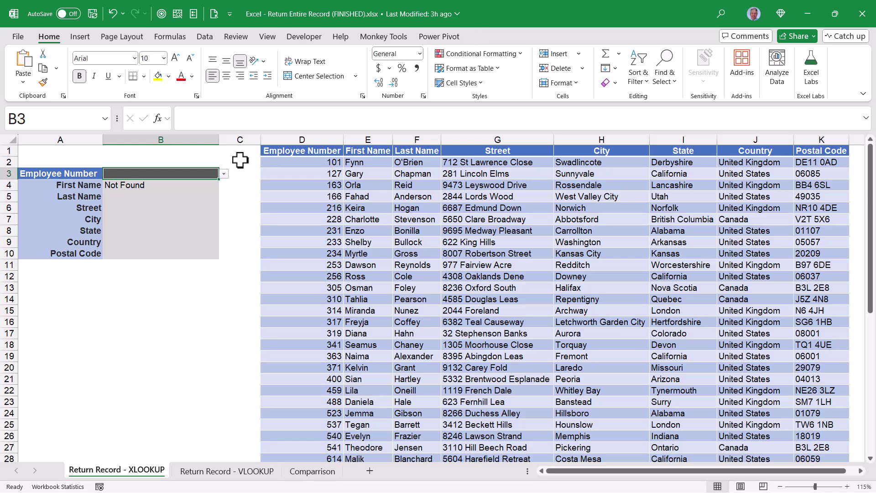
Pick employees 228 and 523 from B3's dropdown, clear B3, then choose employee 216.
left_click(223, 174)
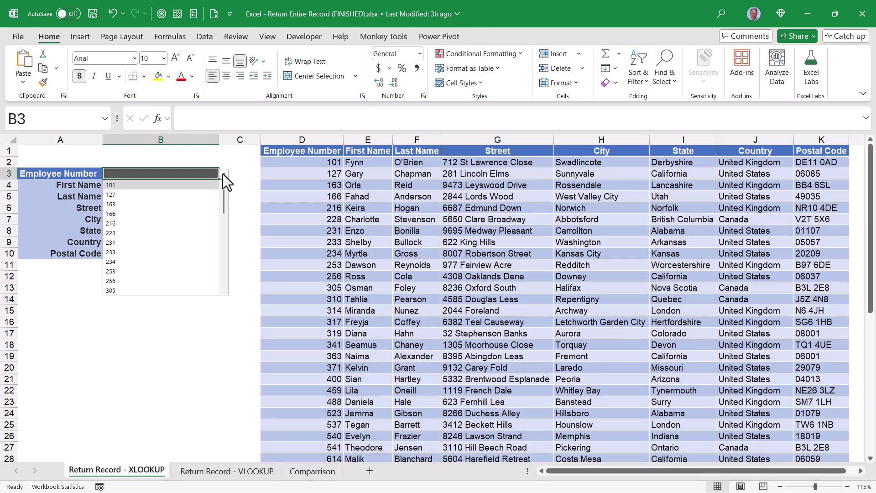
left_click(147, 231)
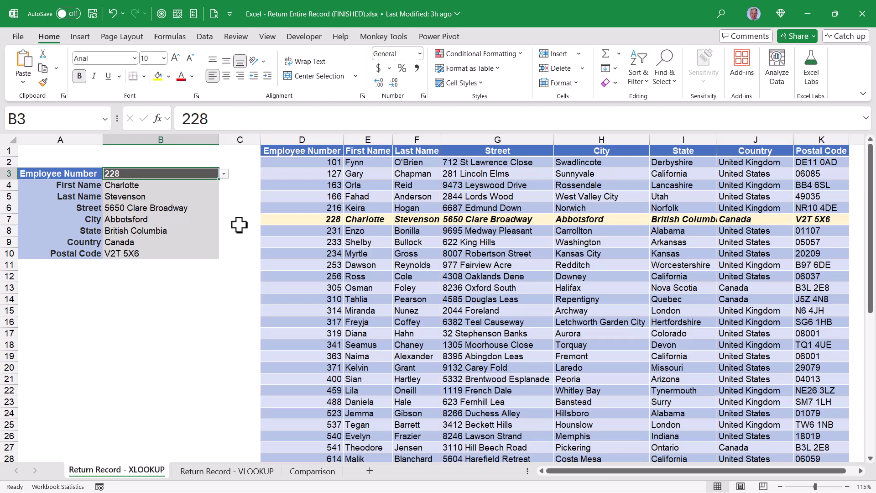
left_click(224, 174)
left_click_drag(223, 204, 223, 237)
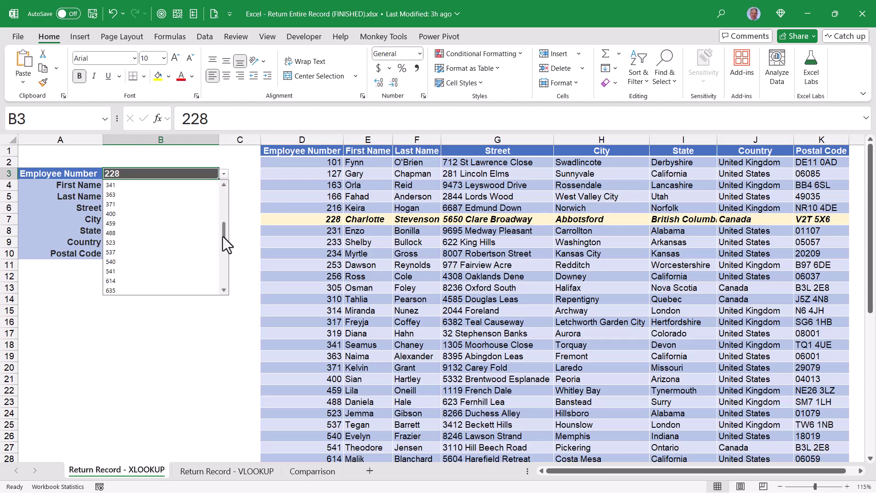
left_click(150, 238)
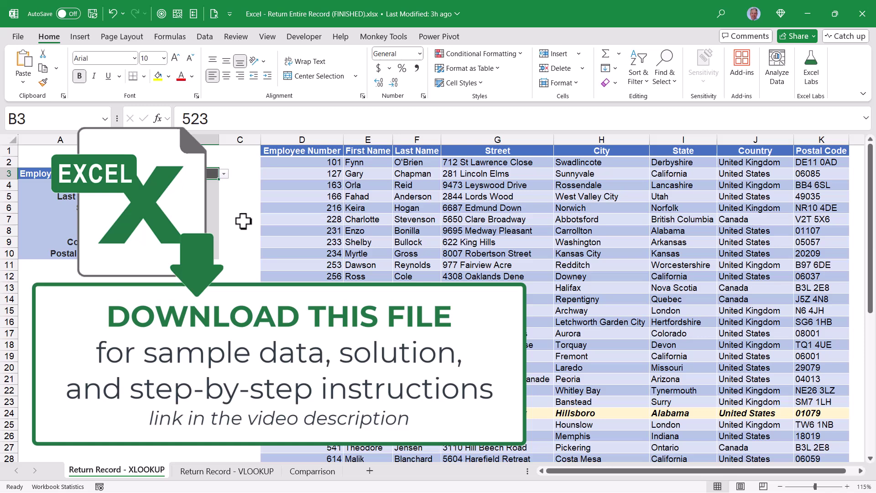
key("Delete")
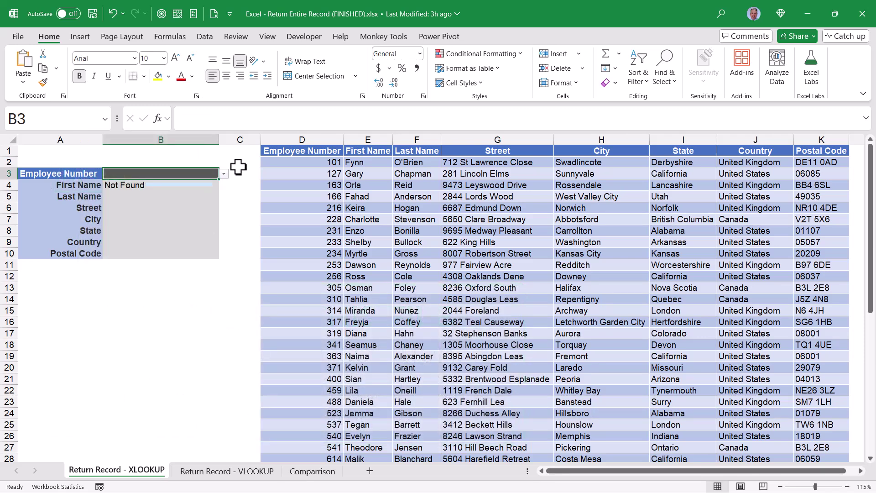
left_click(223, 174)
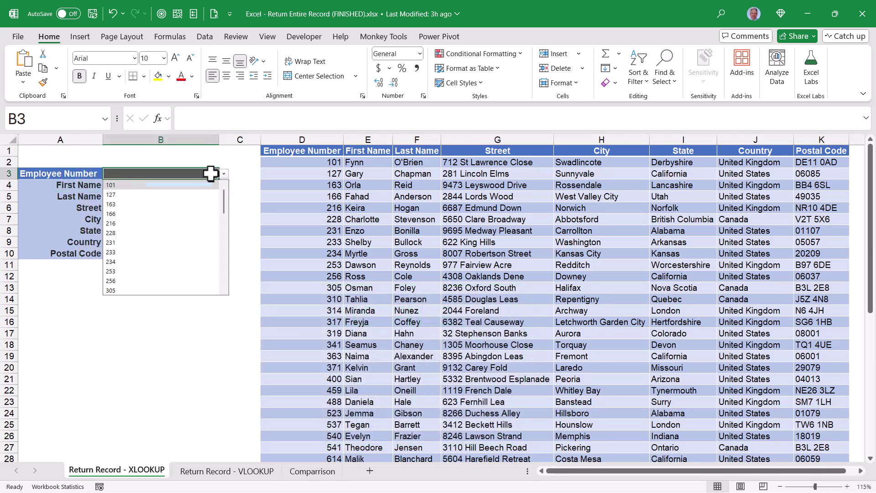
left_click(138, 224)
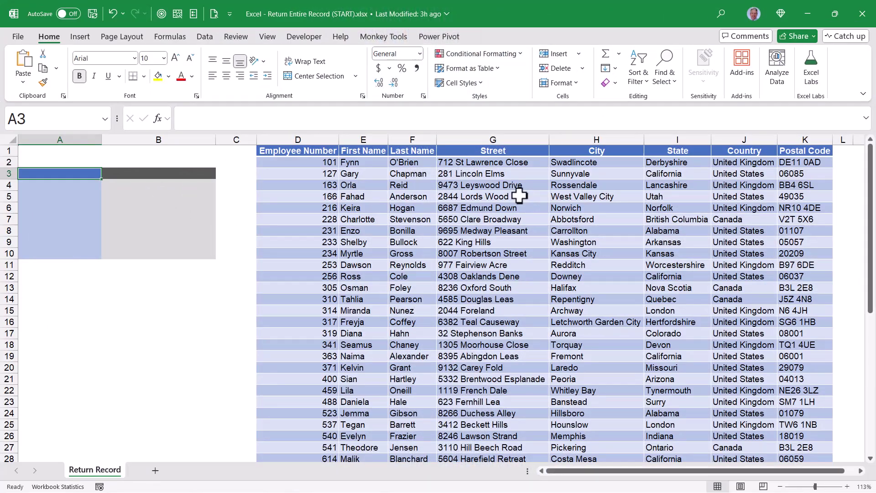
Check the table is named PostalInfo, then select form area A3:B10, labels A3:A10 and headers D1:K1.
left_click(477, 220)
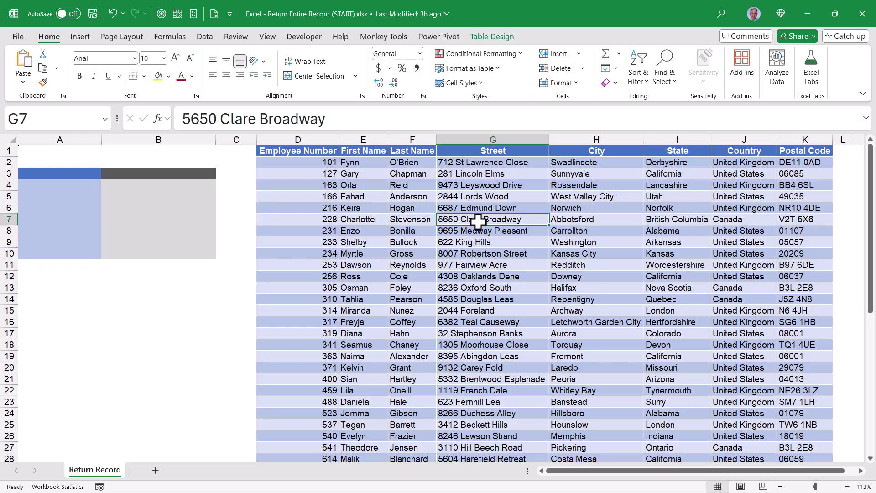
left_click(497, 37)
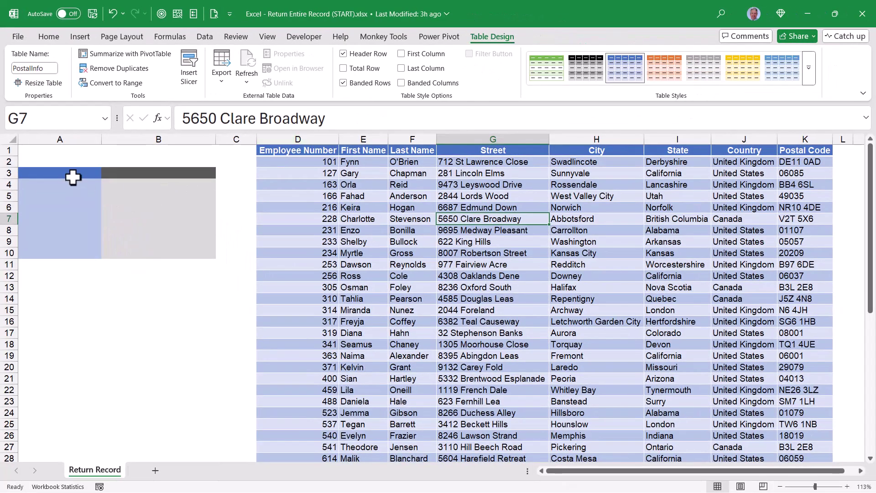
left_click(75, 173)
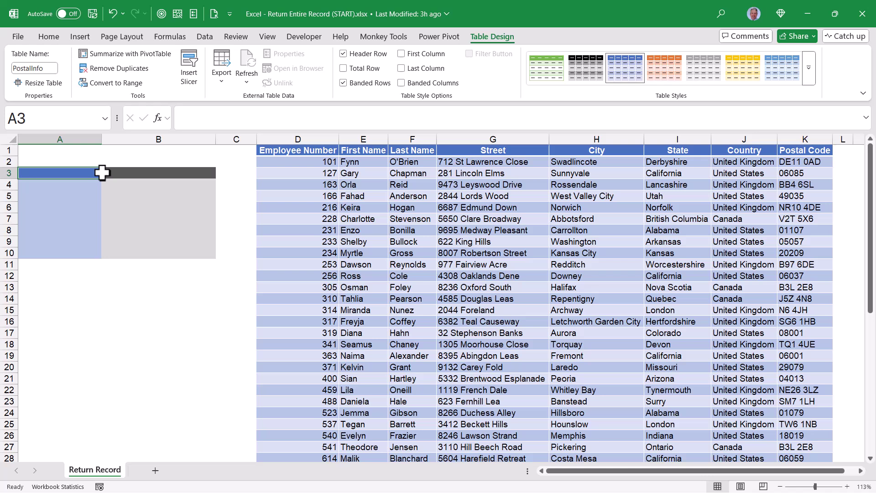
left_click_drag(101, 173, 131, 251)
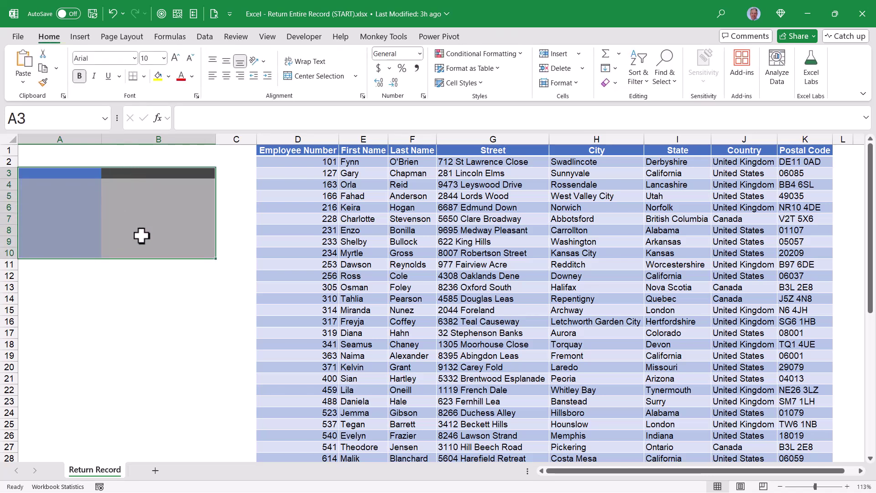
left_click_drag(61, 173, 55, 252)
left_click_drag(274, 155, 798, 151)
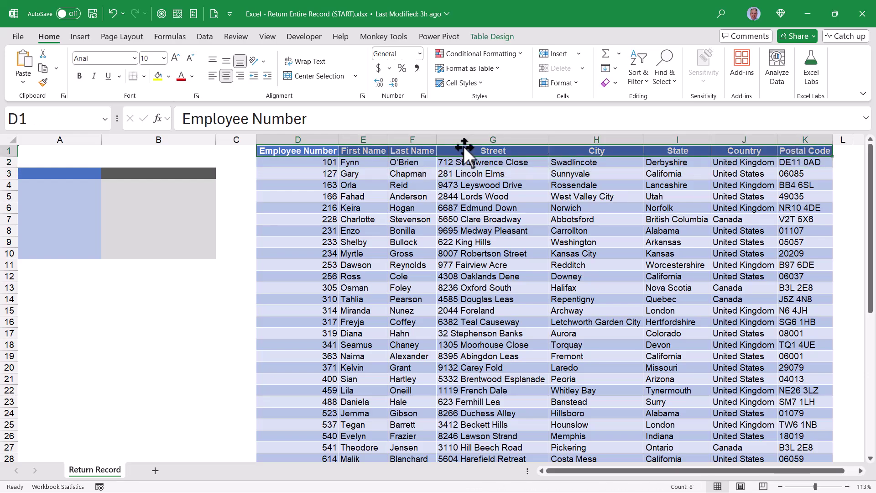
left_click(43, 68)
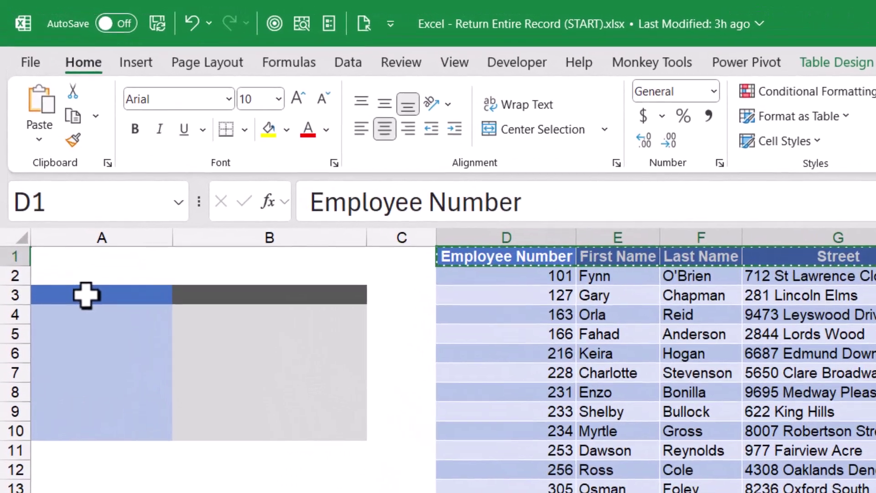
left_click(86, 295)
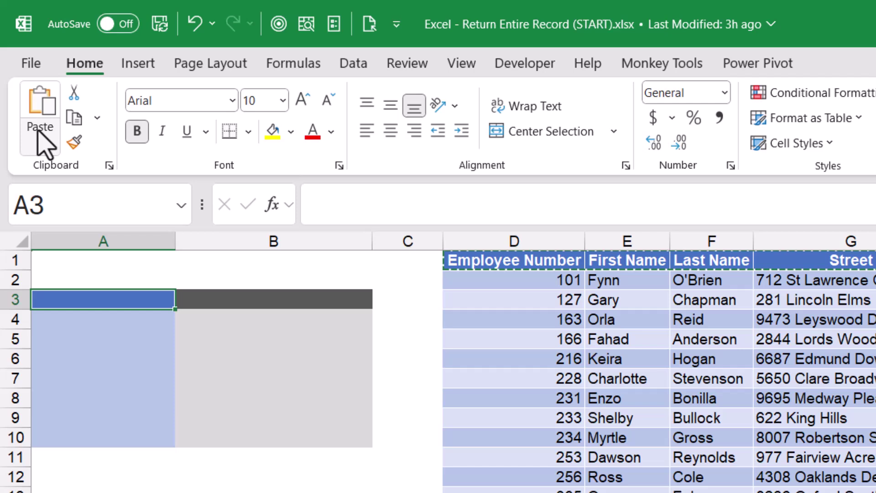
left_click(42, 137)
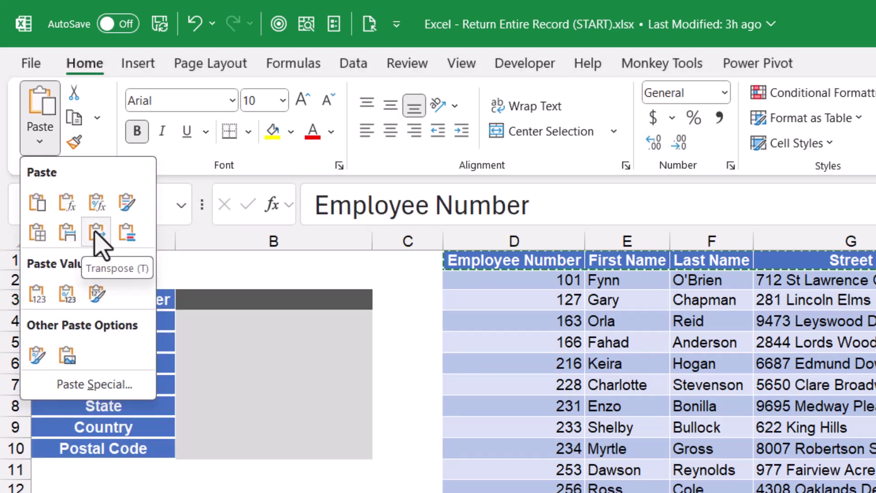
left_click(97, 237)
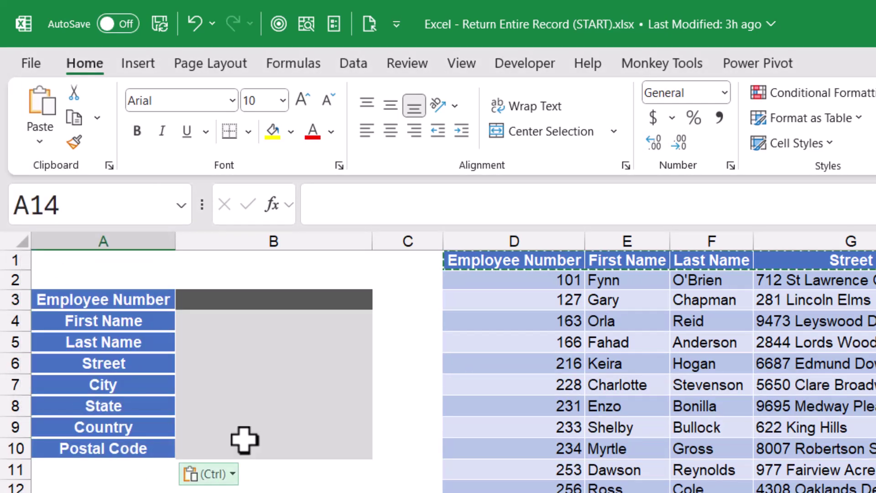
key("Escape")
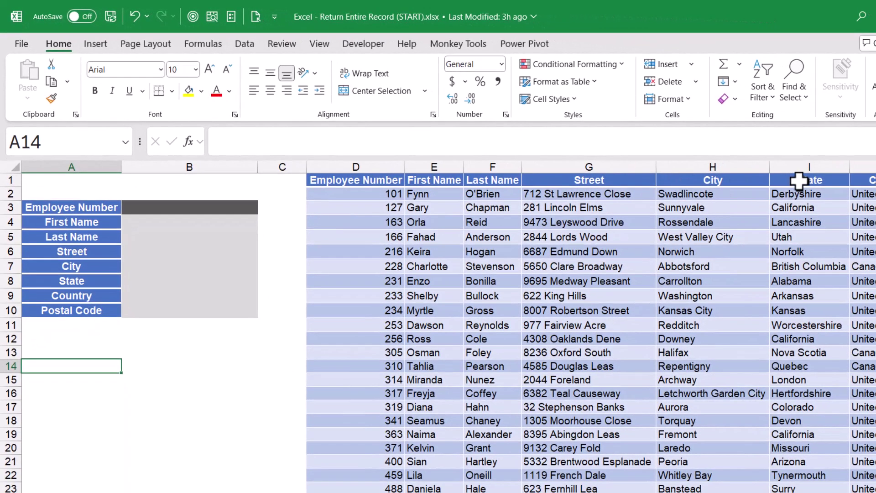
left_click(805, 181)
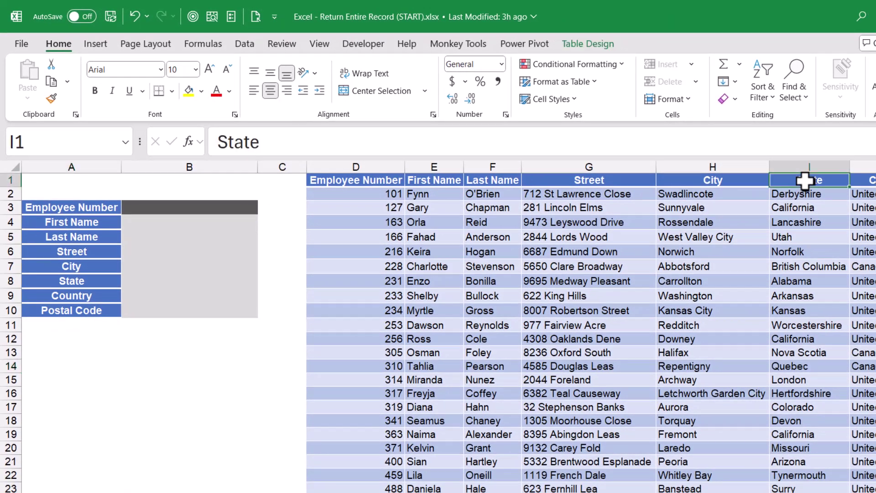
type("Region")
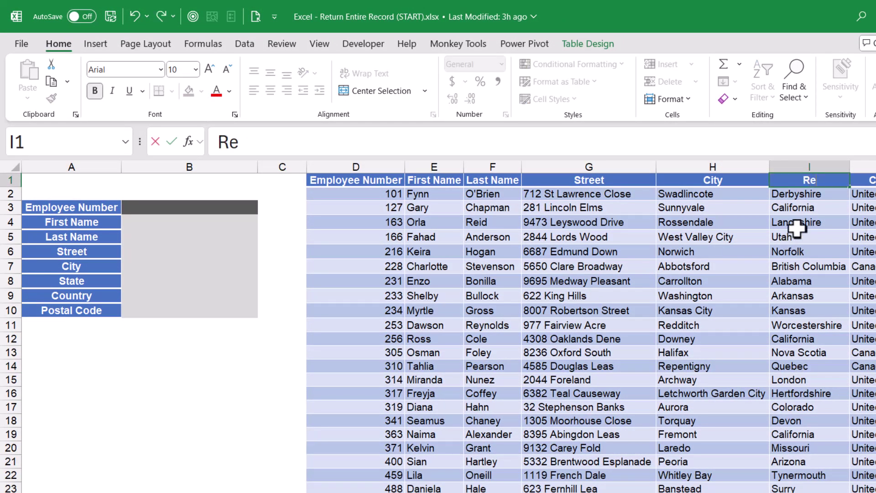
key("Return")
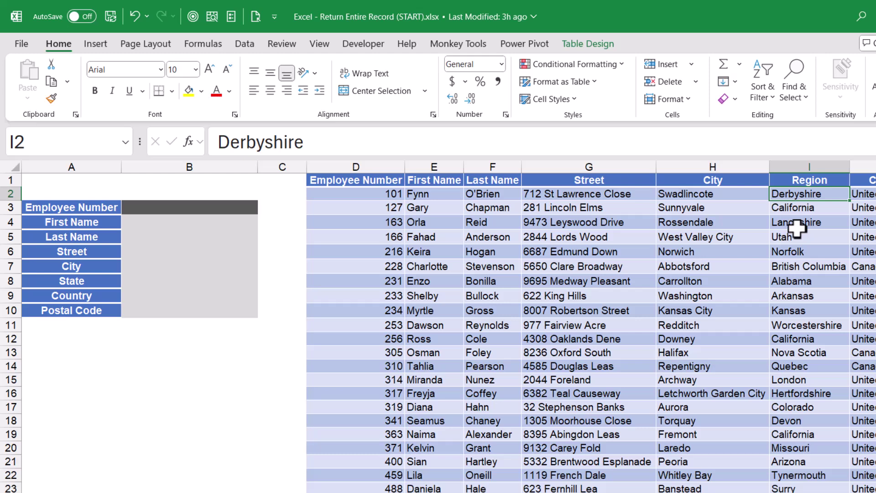
key("ctrl+z")
key("ctrl+z")
key("ctrl+z")
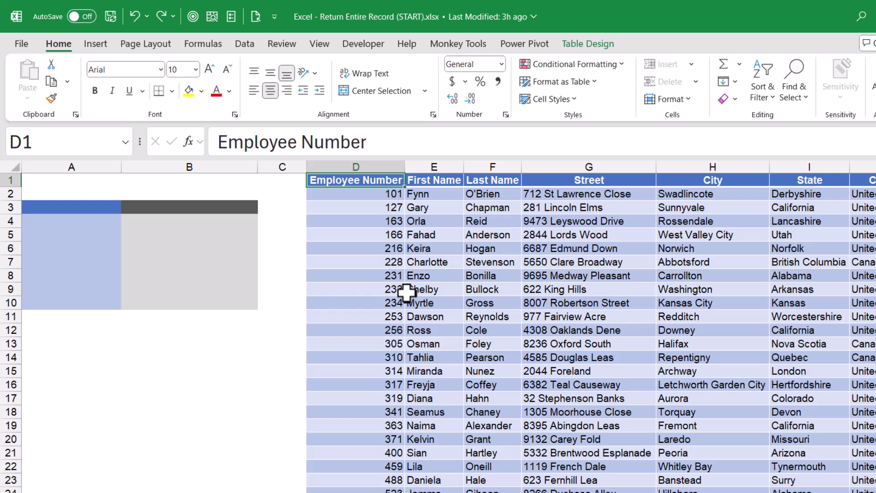
Fill A3:A10 with the PostalInfo headers using a TRANSPOSE formula on the header row.
left_click(63, 208)
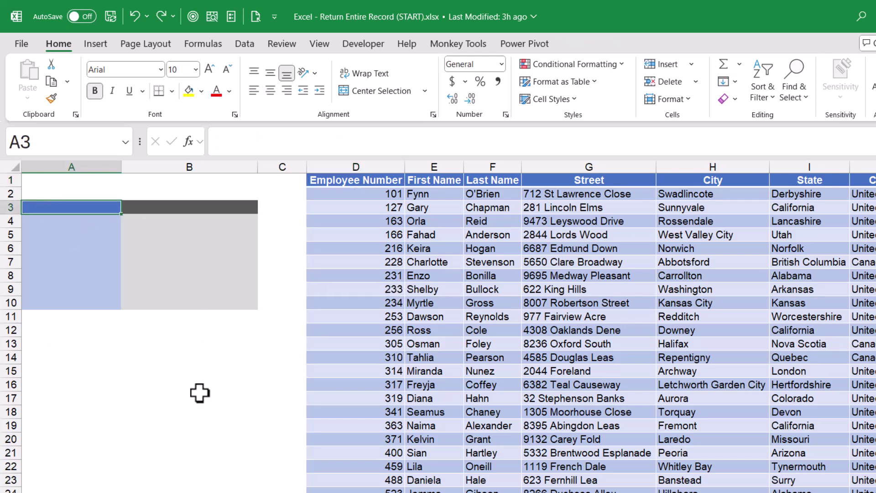
type("=tran")
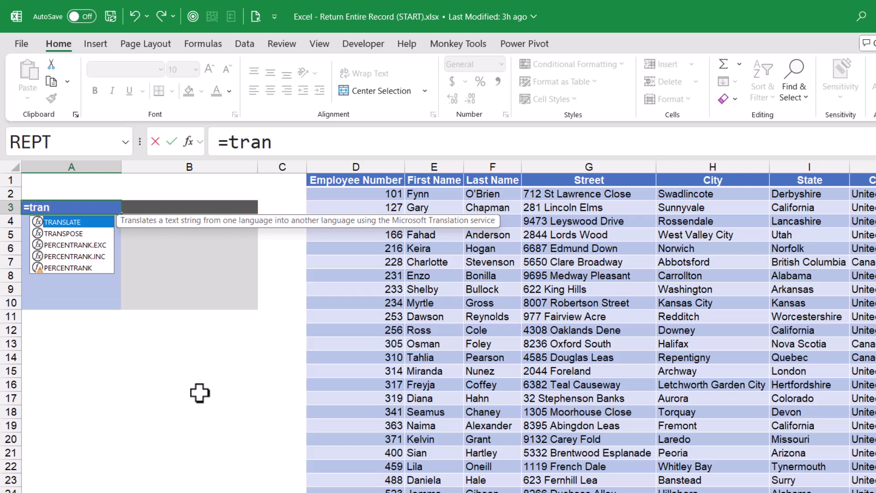
key("Down")
key("Tab")
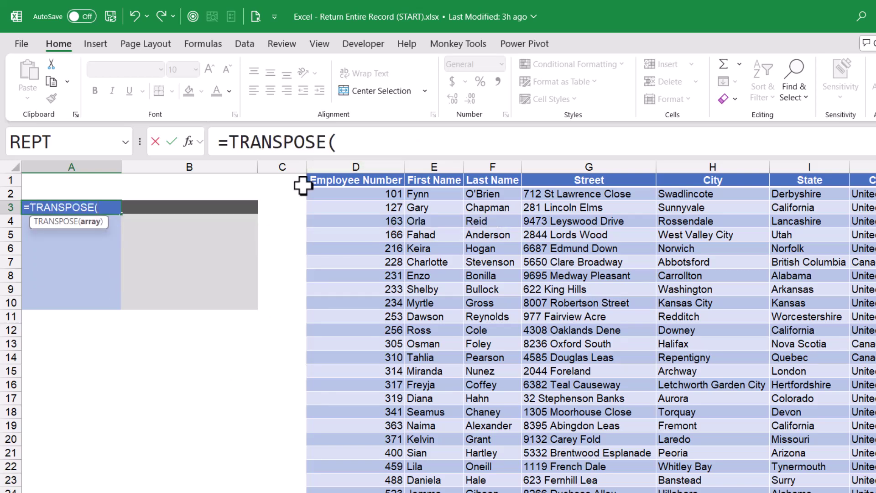
left_click(301, 180)
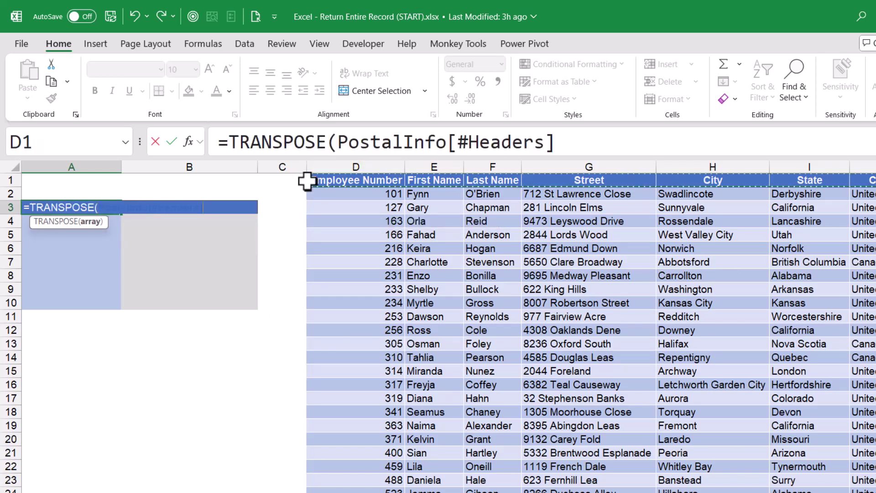
type(")")
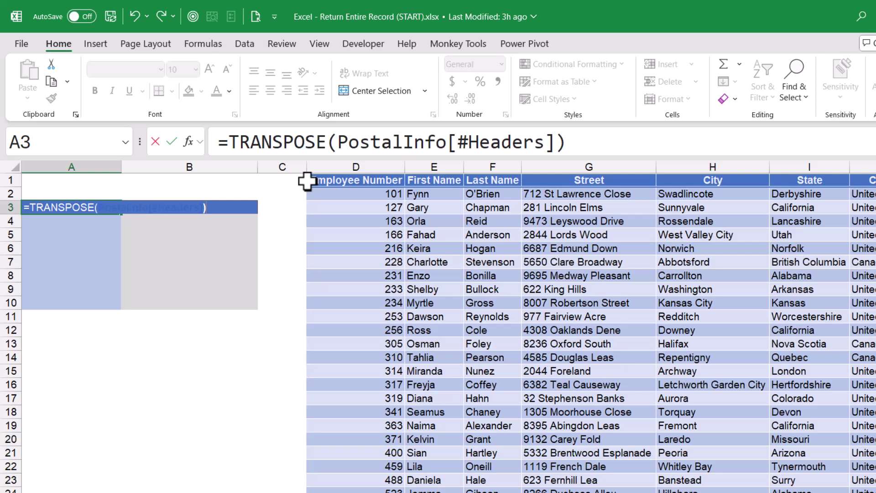
key("ctrl+Return")
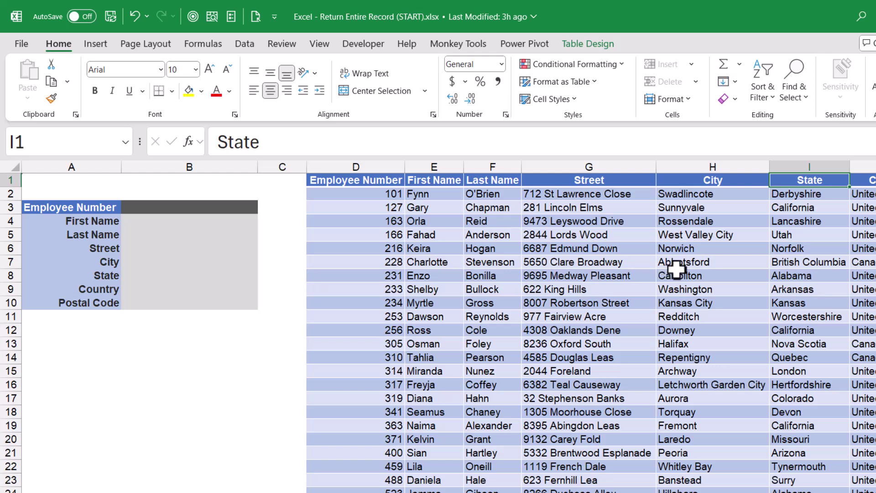
Rename the State header to Region, then undo it so I1 reads State again.
type("Region")
key("Return")
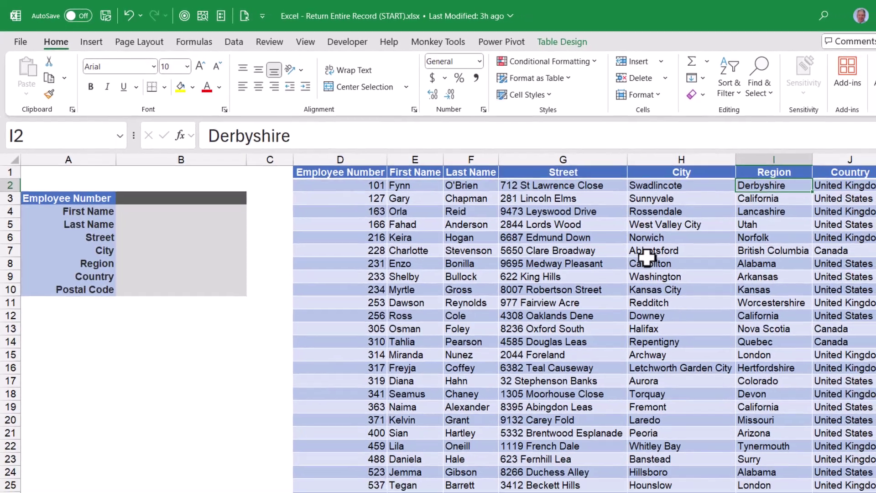
key("ctrl+z")
Give B3 a List data validation sourced from the Employee Number column.
left_click(158, 174)
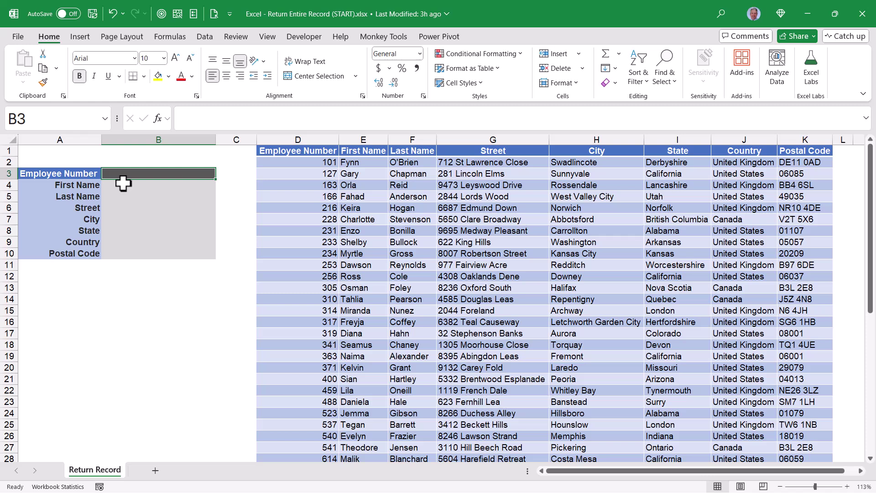
left_click(205, 36)
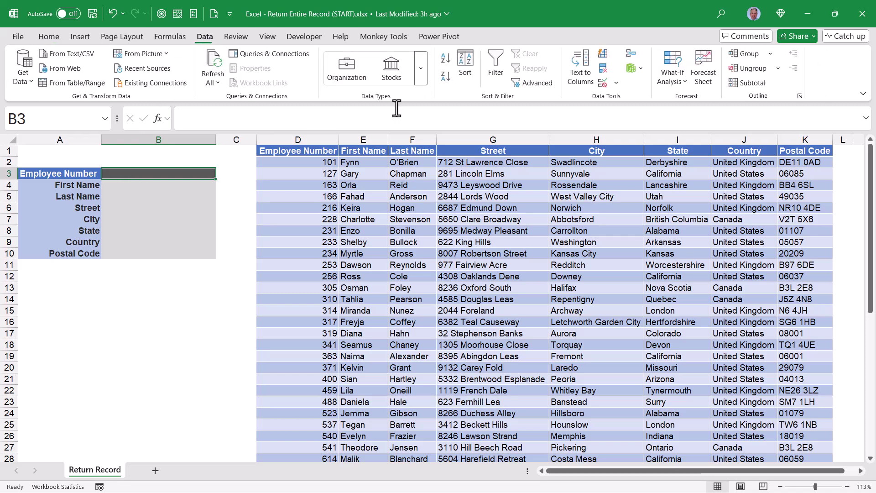
left_click(599, 86)
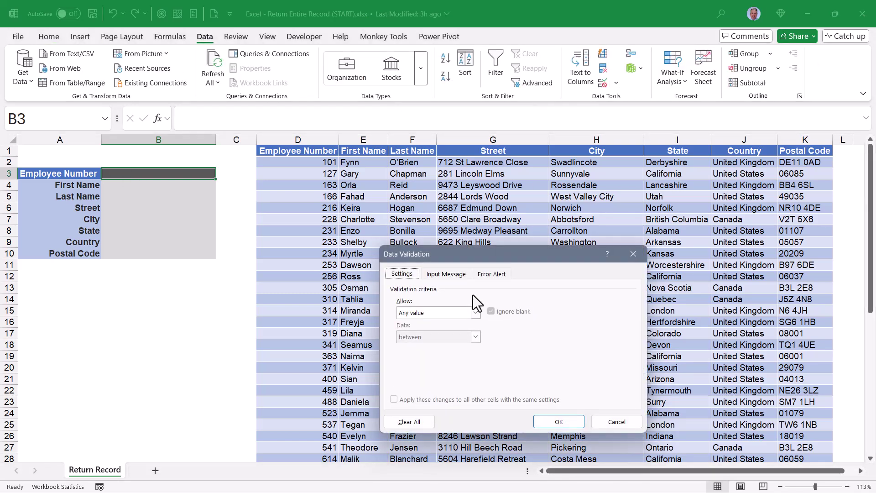
left_click(475, 313)
left_click(420, 347)
left_click(417, 361)
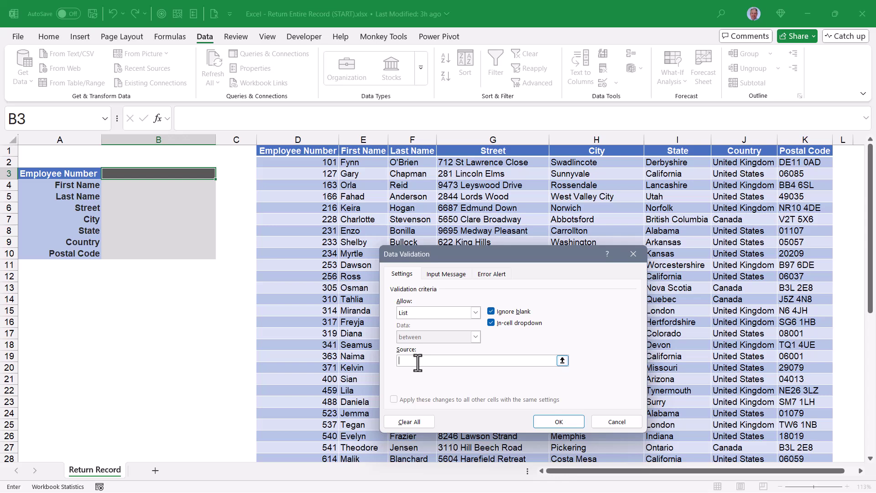
left_click(298, 141)
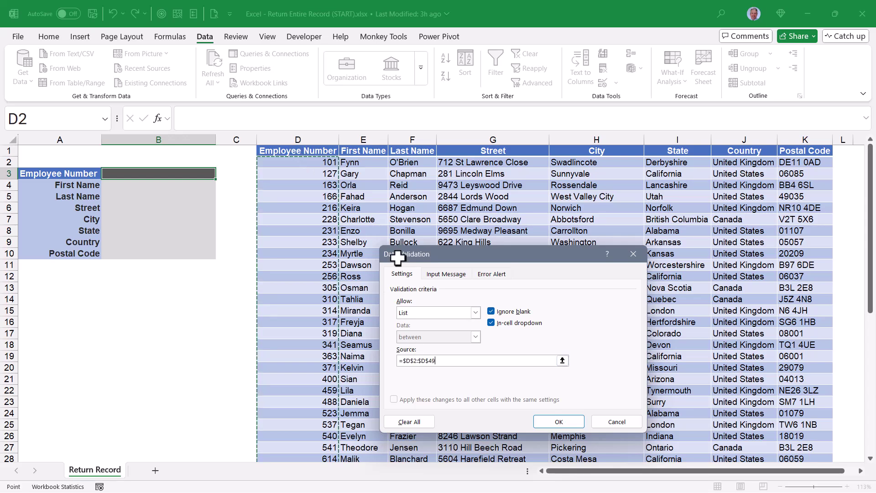
left_click(554, 422)
Open B3's new employee-number dropdown to check it, then select row 1.
left_click(219, 174)
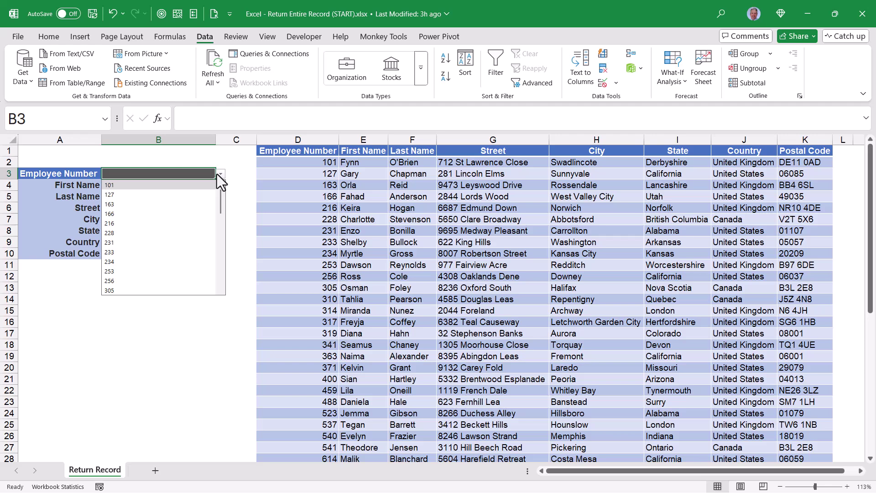
left_click_drag(221, 193, 75, 192)
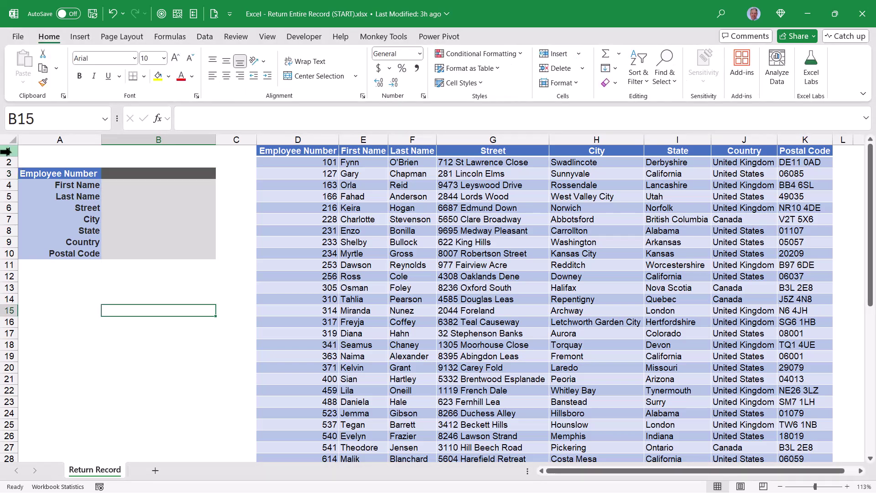
left_click(6, 151)
Insert two blank rows above row 1, moving the form to A5:B12 and the table headers to row 3.
key("ctrl+shift+plus")
key("ctrl+shift+plus")
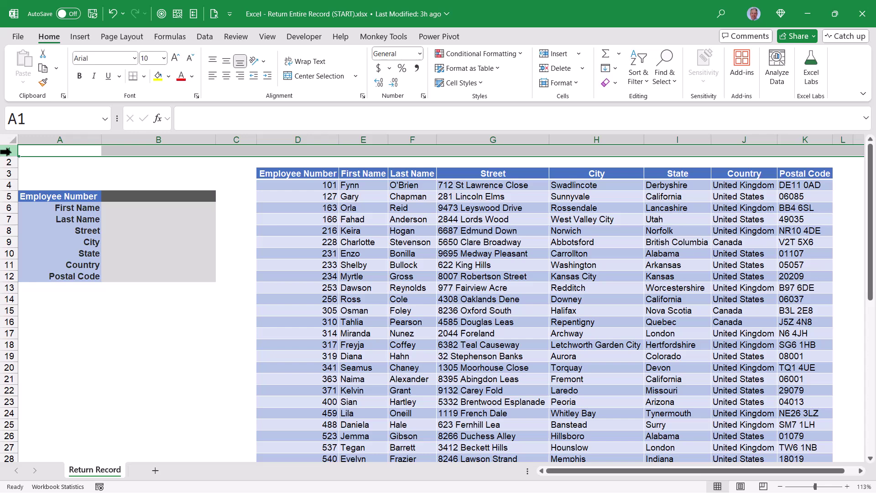
left_click(299, 152)
left_click(357, 151)
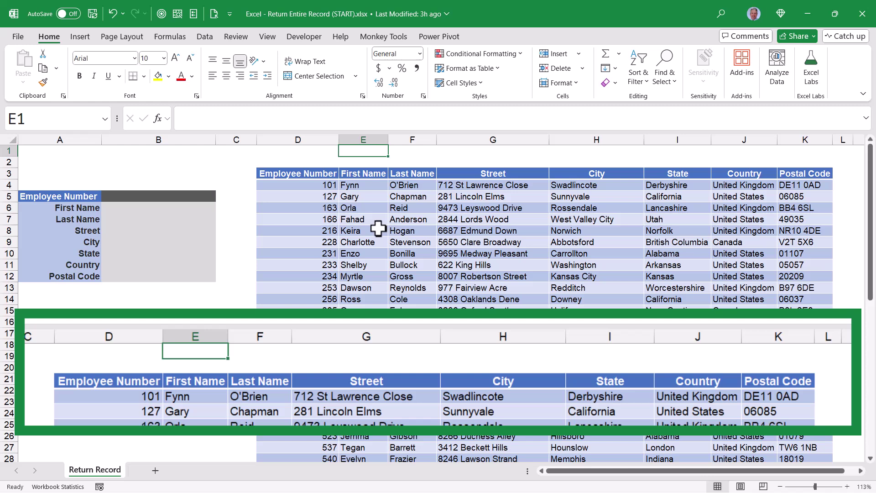
Enter =XLOOKUP(B5,PostalInfo[Employee Number],PostalInfo[[First Name]:[Postal Code]],"Not Found") in E1.
type("=xl")
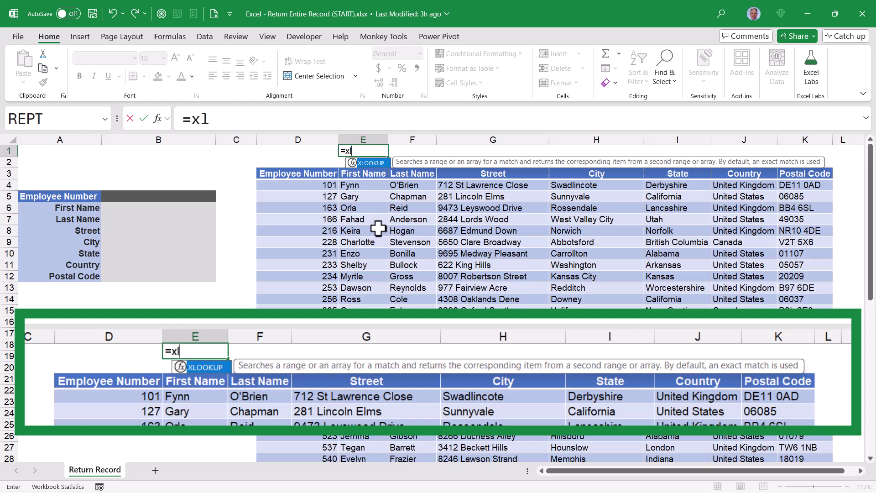
key("Tab")
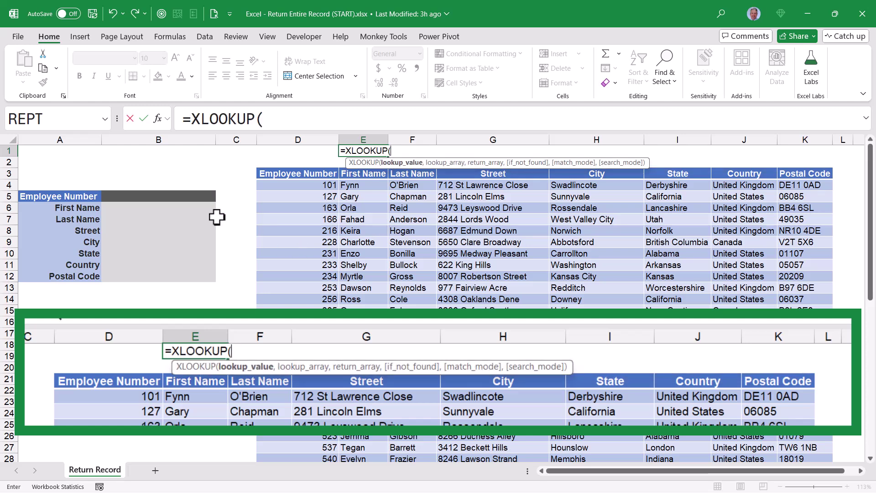
left_click(152, 198)
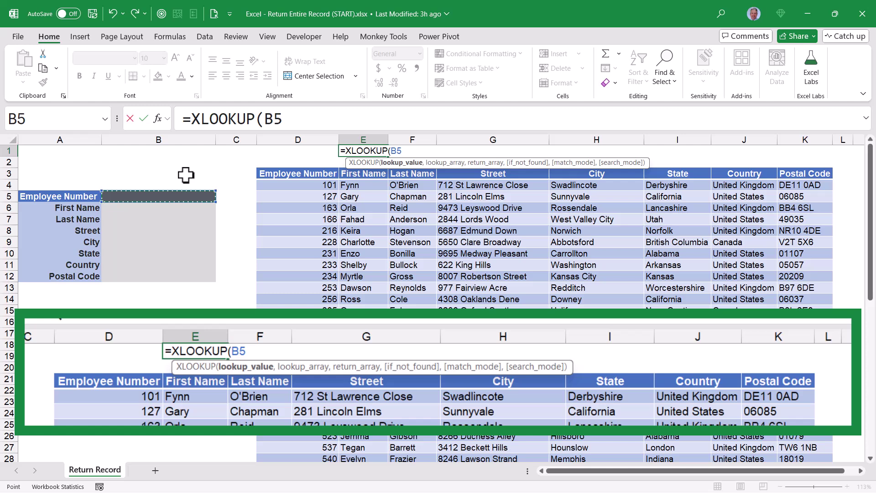
type(",")
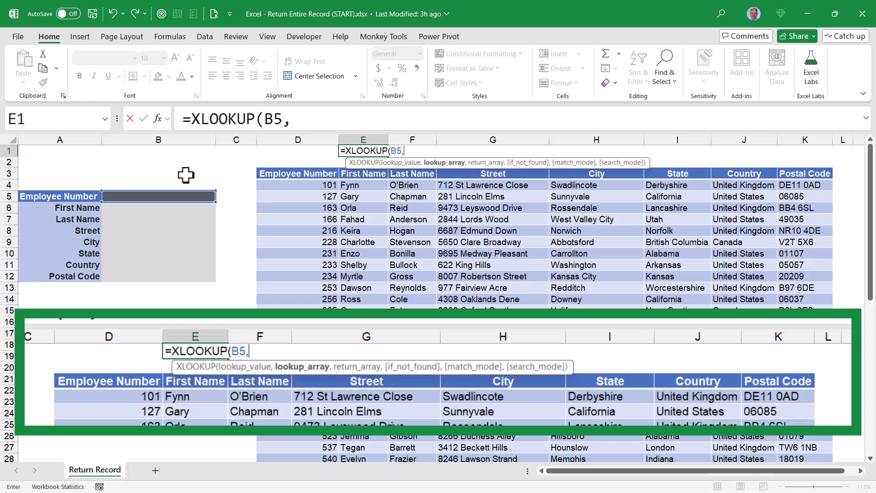
left_click(297, 164)
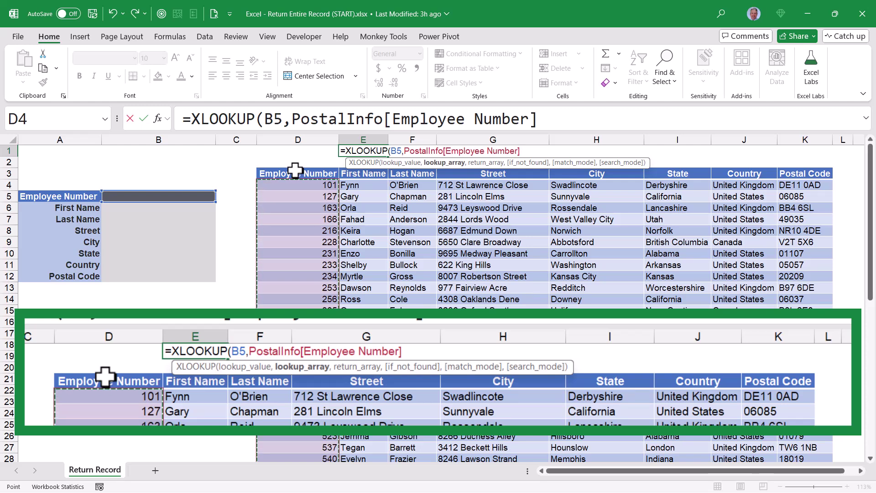
type(",")
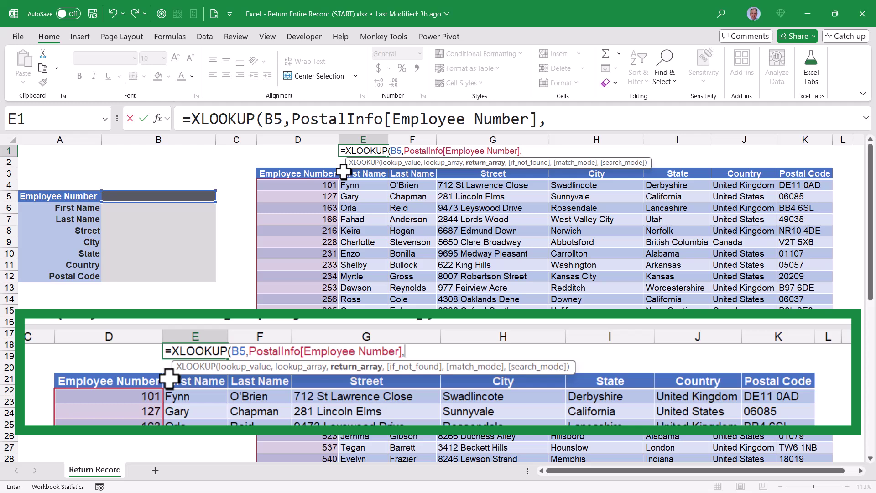
left_click_drag(345, 164, 809, 174)
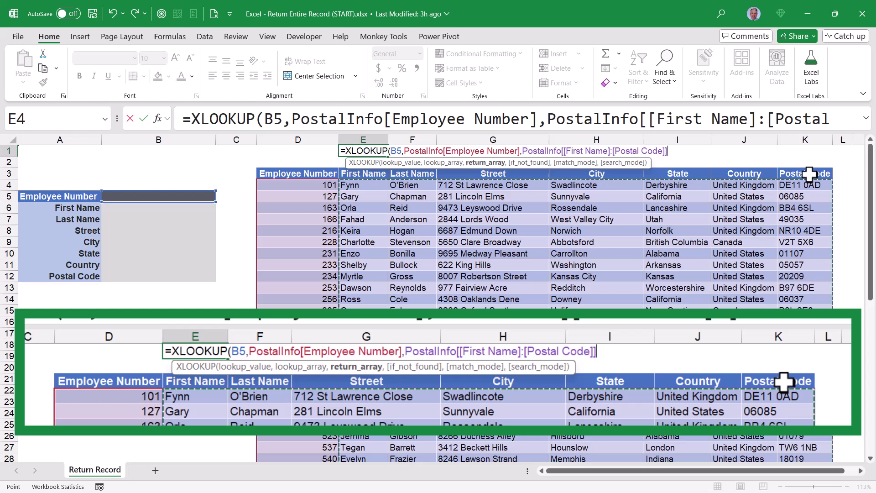
type(",")
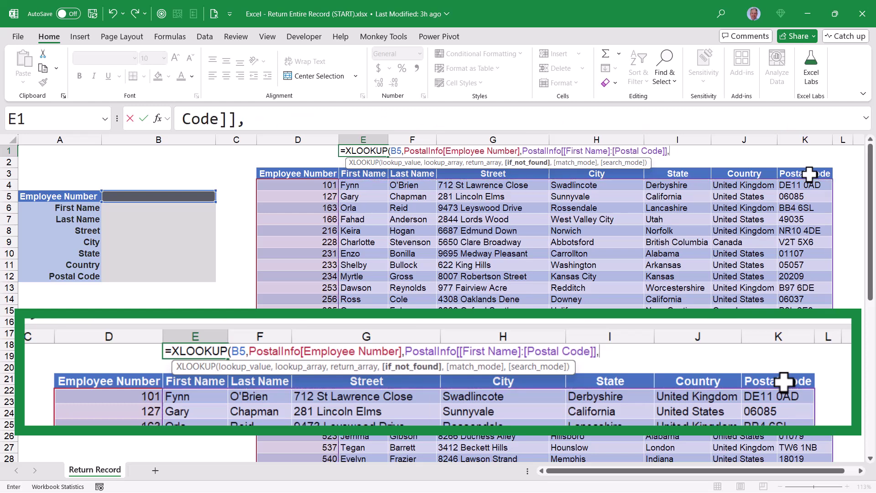
type("\"Not Found\"")
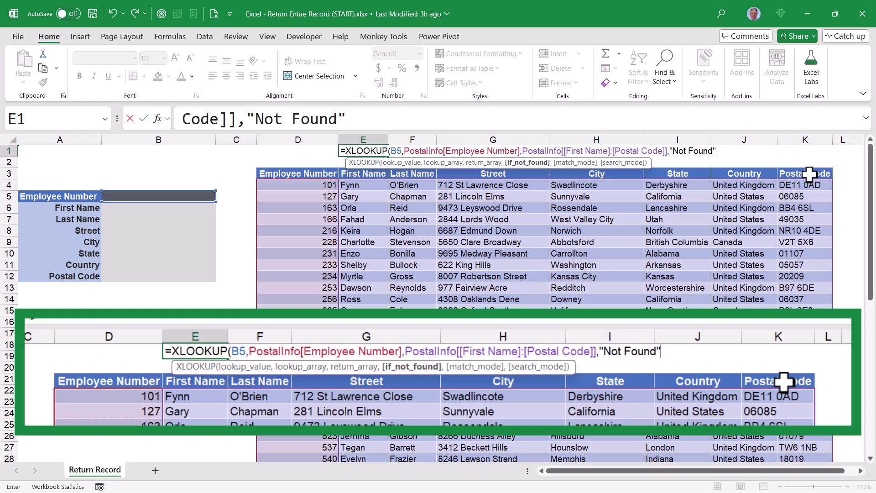
type(")")
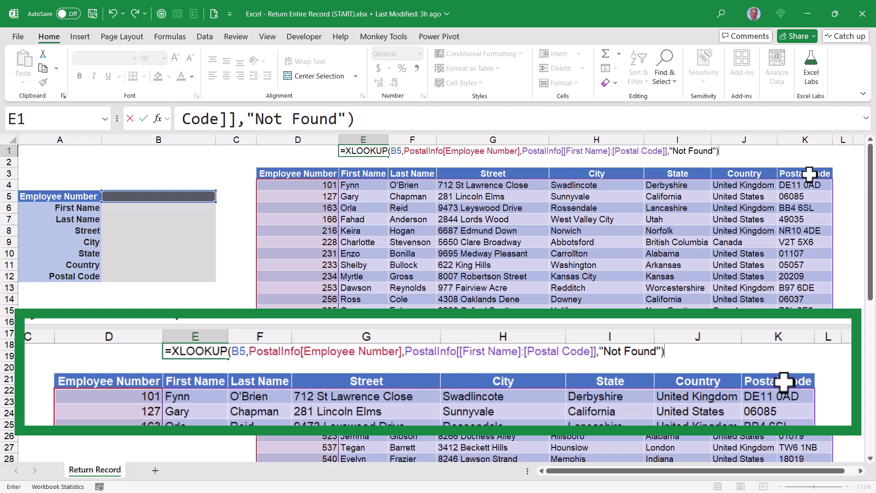
key("ctrl+Return")
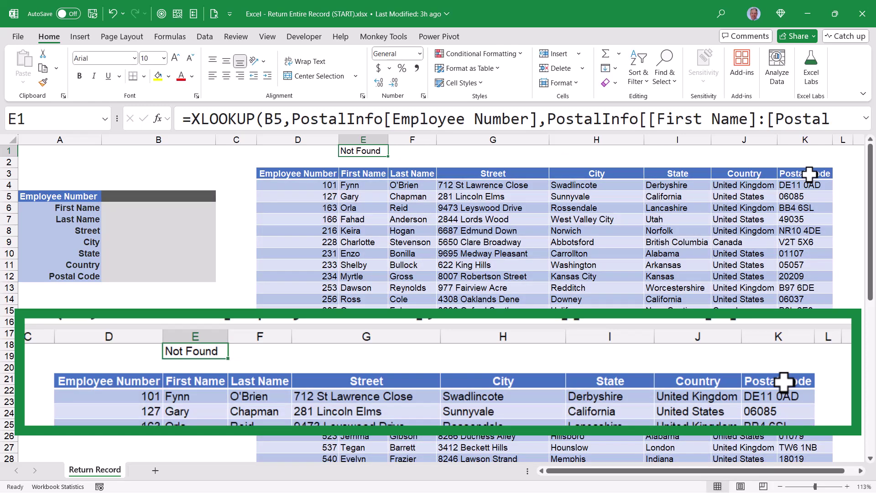
Pick employee 166 in B5, compare E1's result with the table row E7:K7, and view the full formula.
left_click(211, 197)
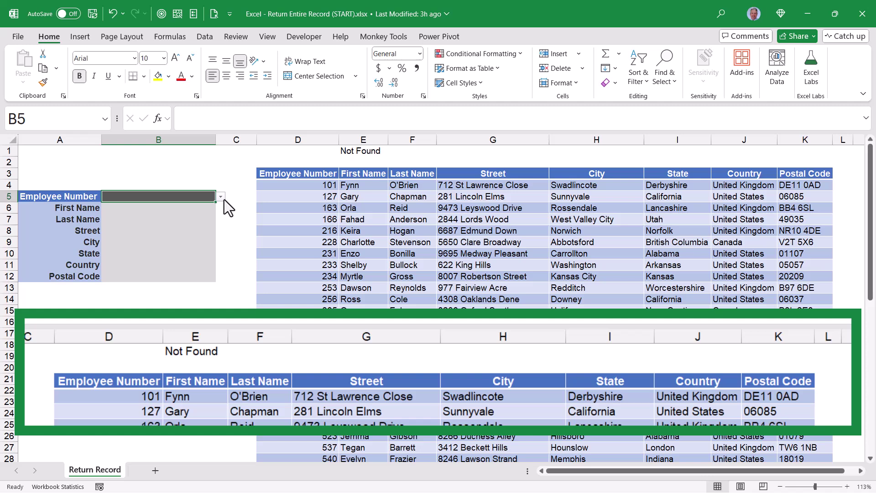
left_click(220, 197)
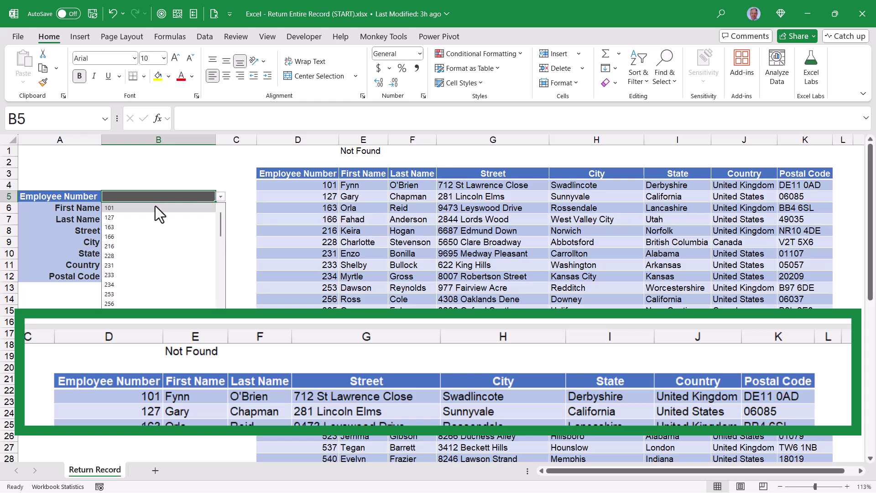
left_click(147, 237)
left_click_drag(353, 219, 805, 224)
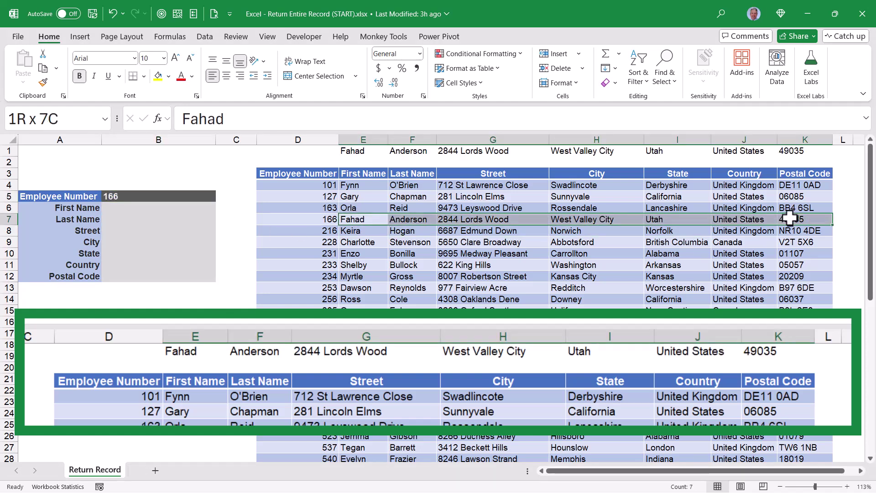
key("alt+a")
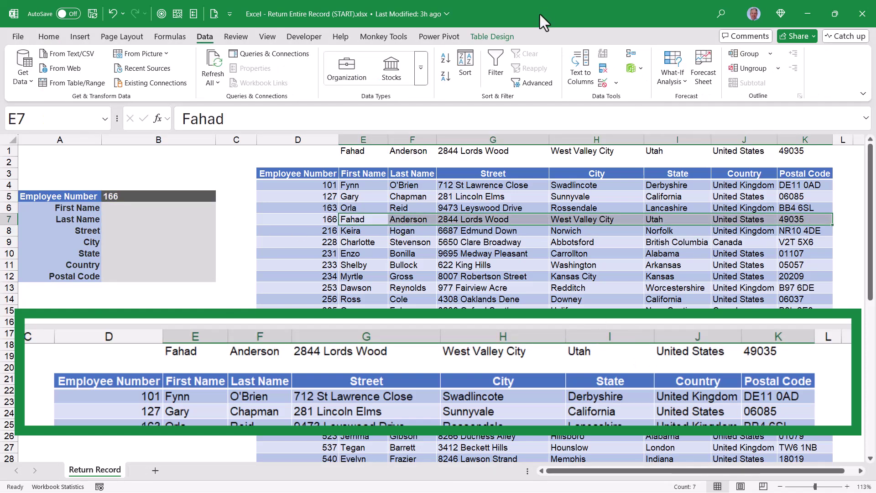
left_click(350, 152)
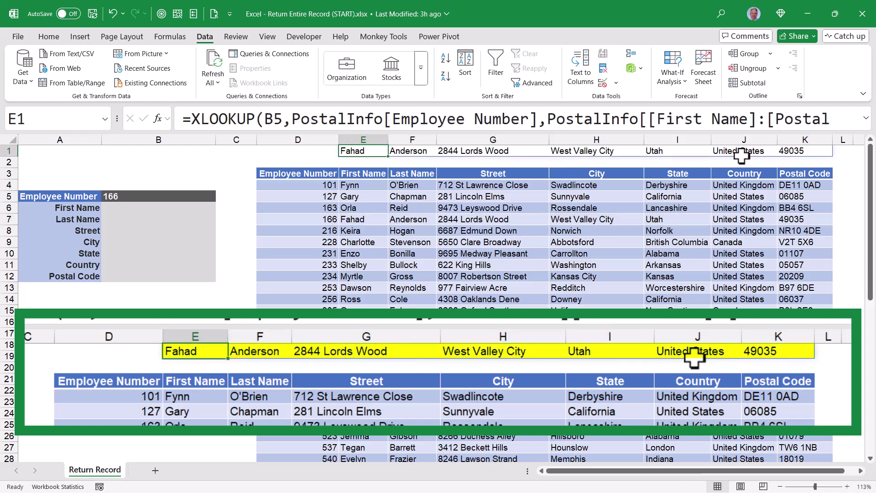
left_click_drag(653, 130, 654, 151)
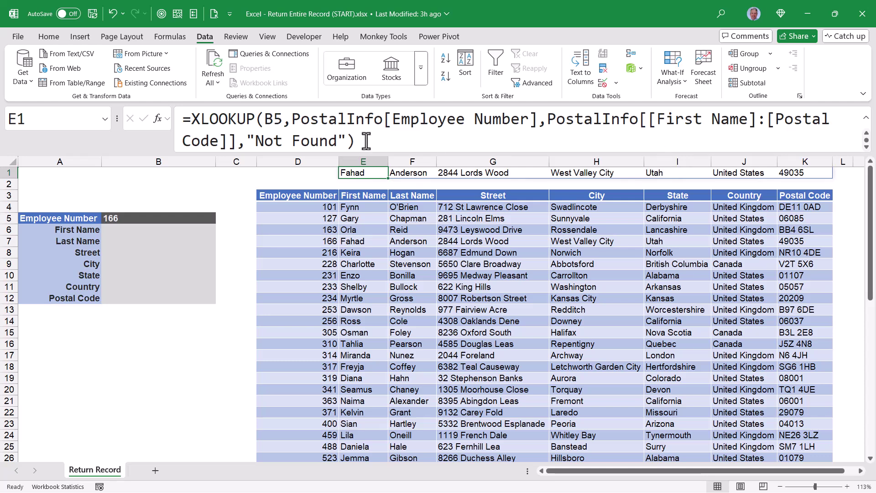
Copy E1's XLOOKUP formula text and paste it into B6.
left_click_drag(358, 143, 139, 118)
key("ctrl+c")
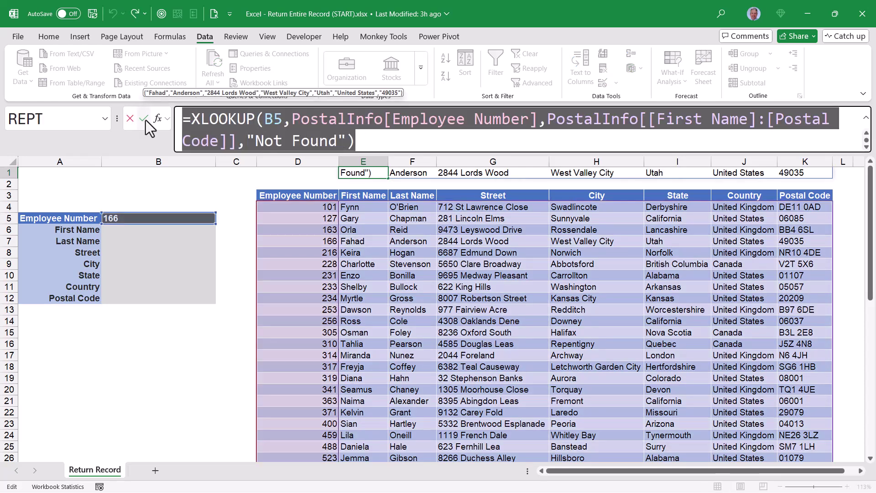
left_click(143, 119)
left_click(123, 232)
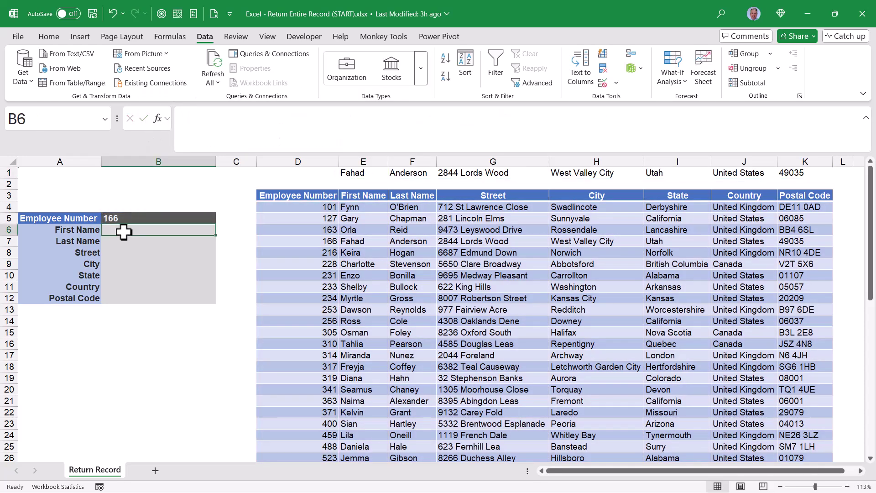
left_click(190, 118)
key("ctrl+v")
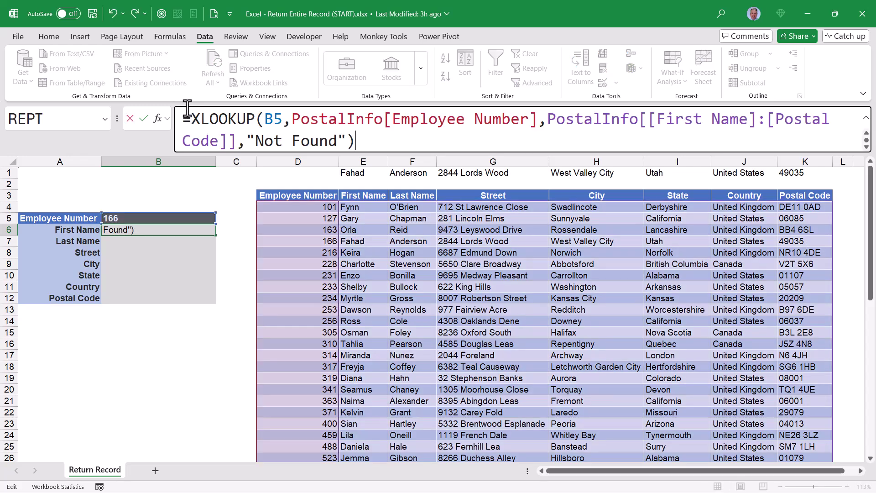
key("ctrl+Return")
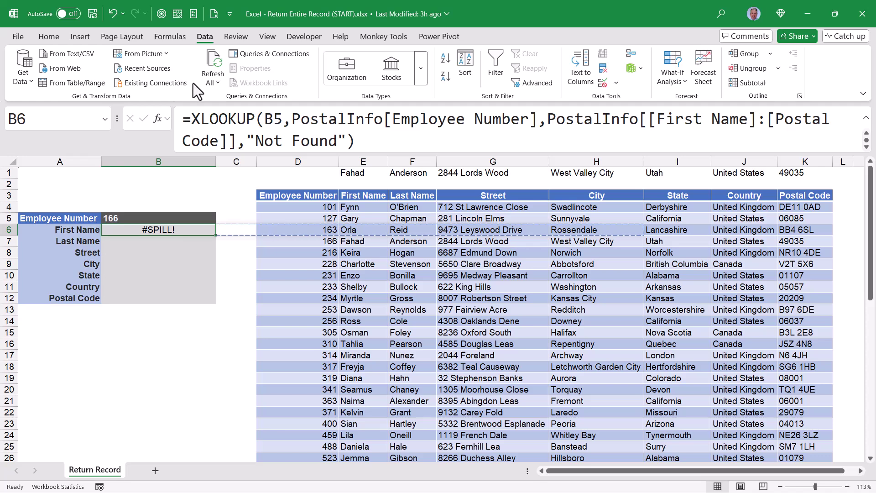
Wrap B6's XLOOKUP in TRANSPOSE so employee 166's record spills down B6:B12.
left_click(191, 120)
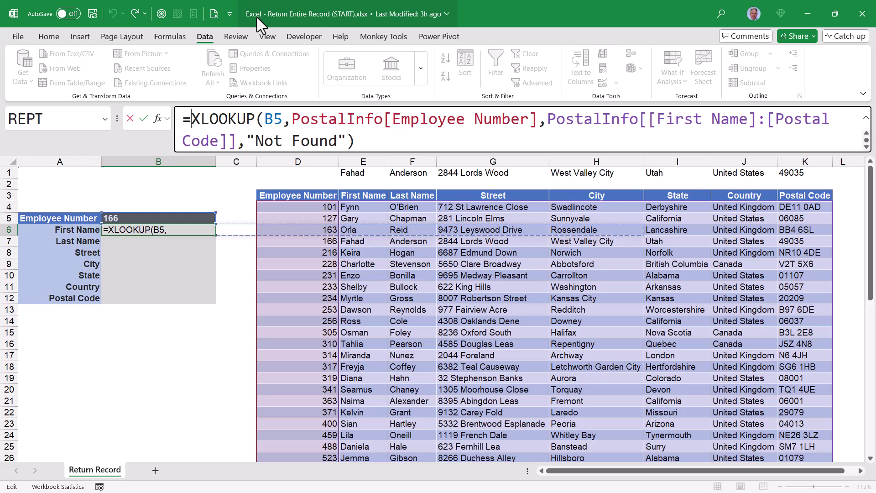
type("Tran")
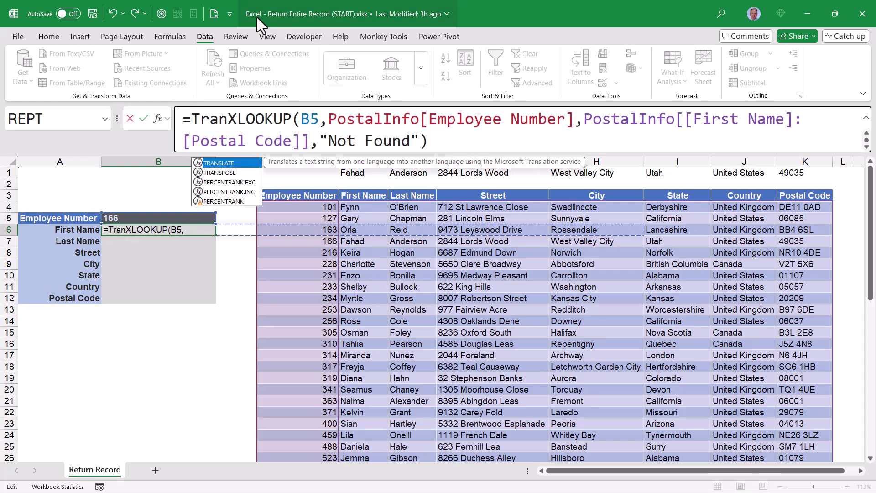
key("Down")
key("Tab")
left_click(445, 141)
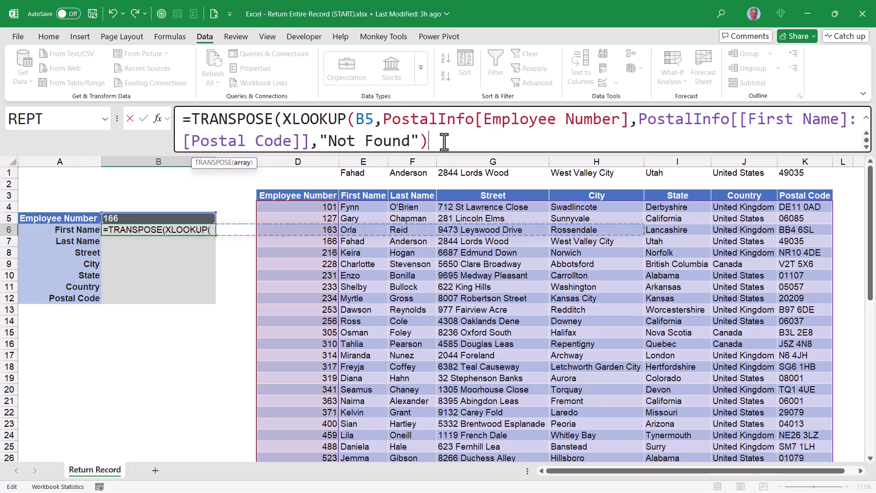
type(")")
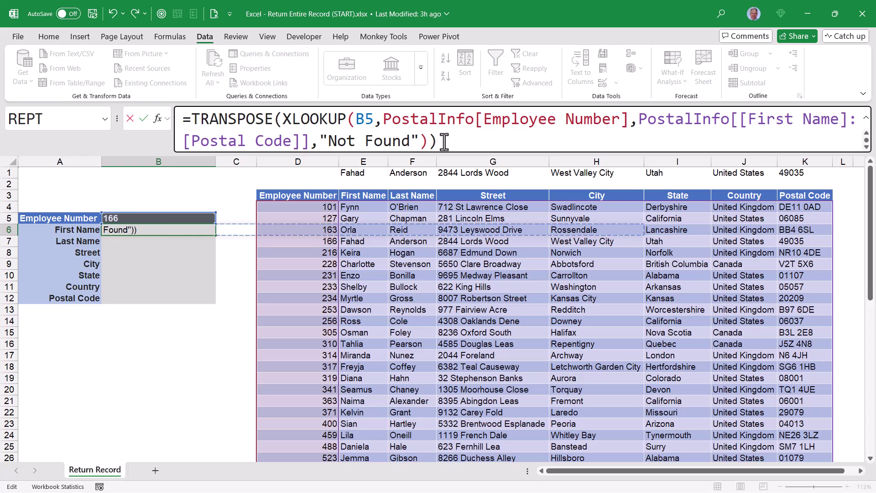
key("ctrl+Return")
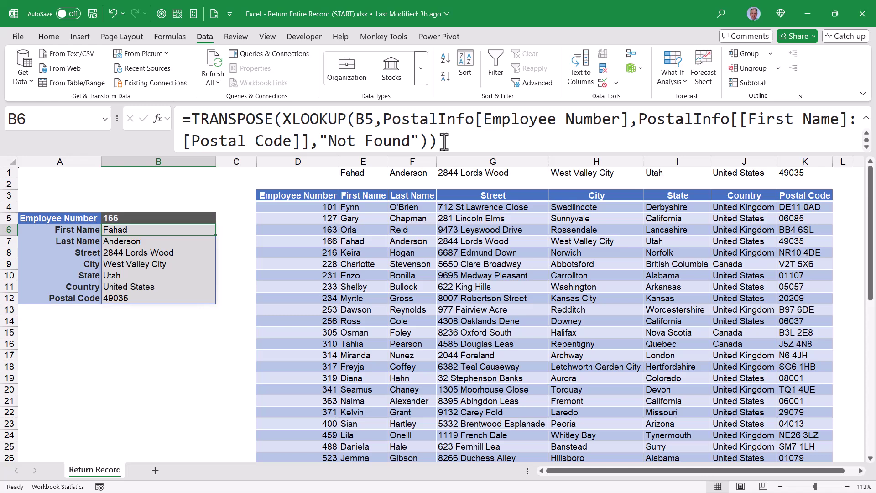
Test the lookup by picking employee 101, then employee 233, from B5's dropdown.
left_click(196, 221)
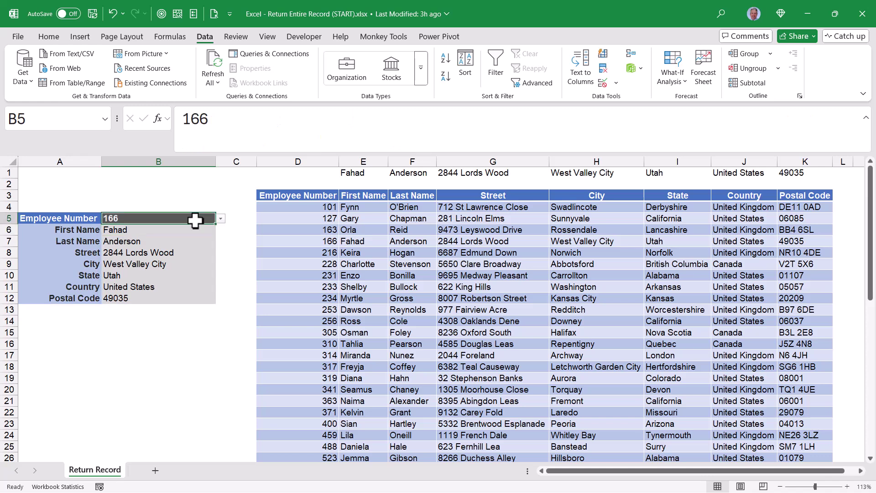
left_click(221, 219)
left_click(133, 233)
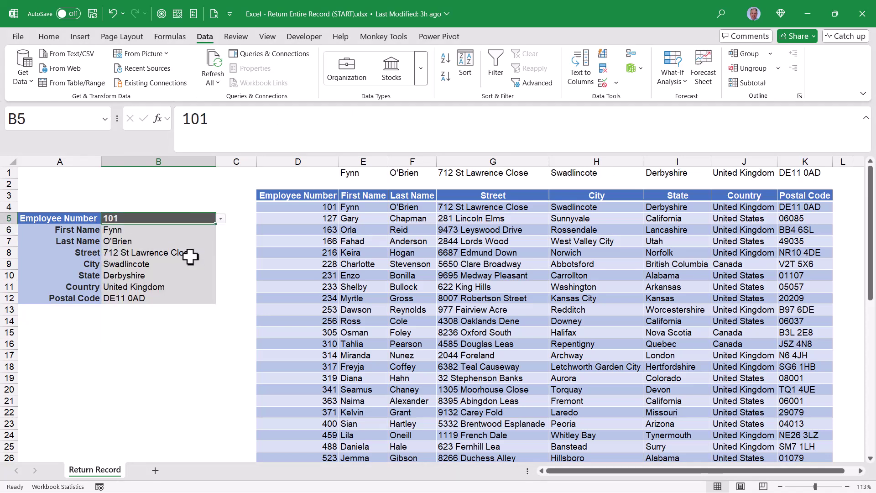
left_click(220, 219)
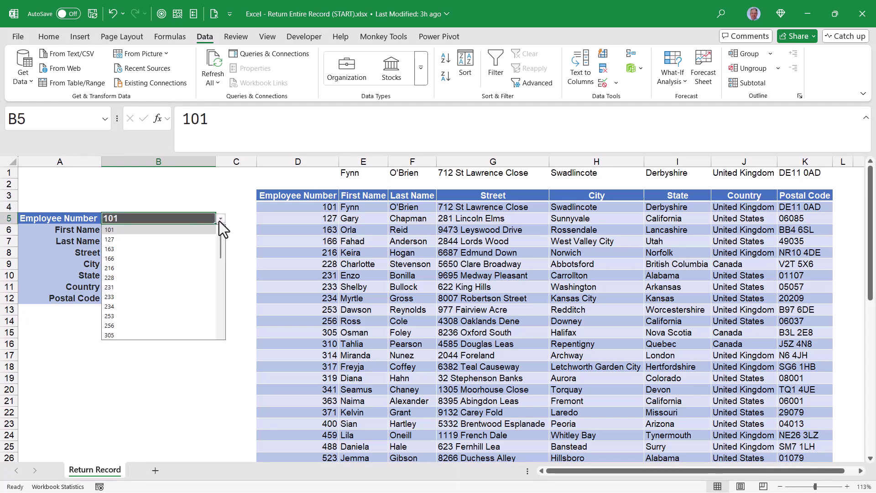
left_click(134, 296)
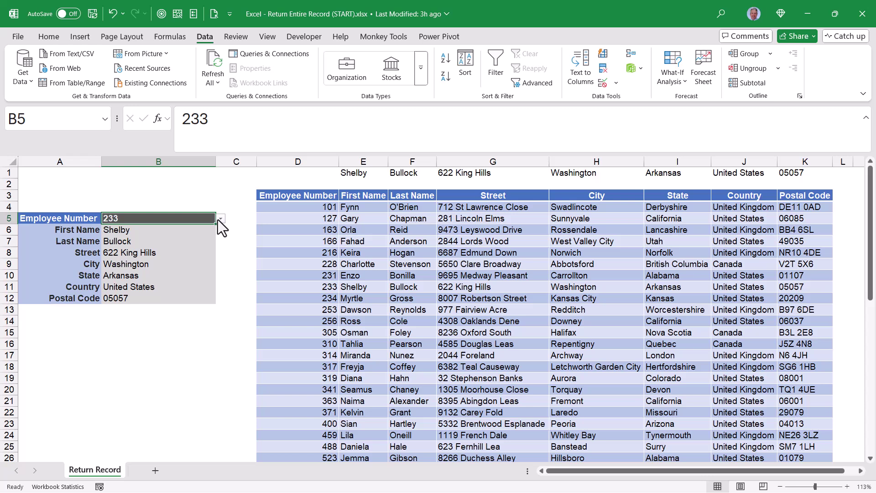
Enter 102 in B5 to see Not Found, then pick employee 228 from the dropdown.
type("102")
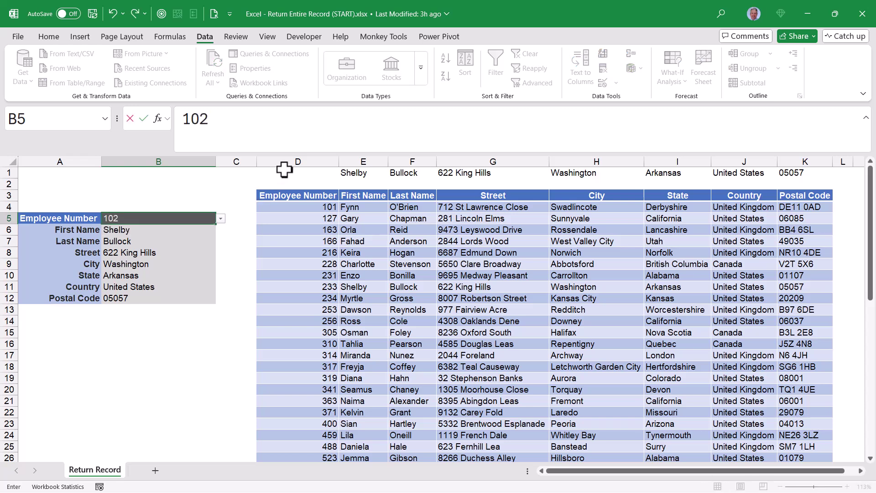
key("Return")
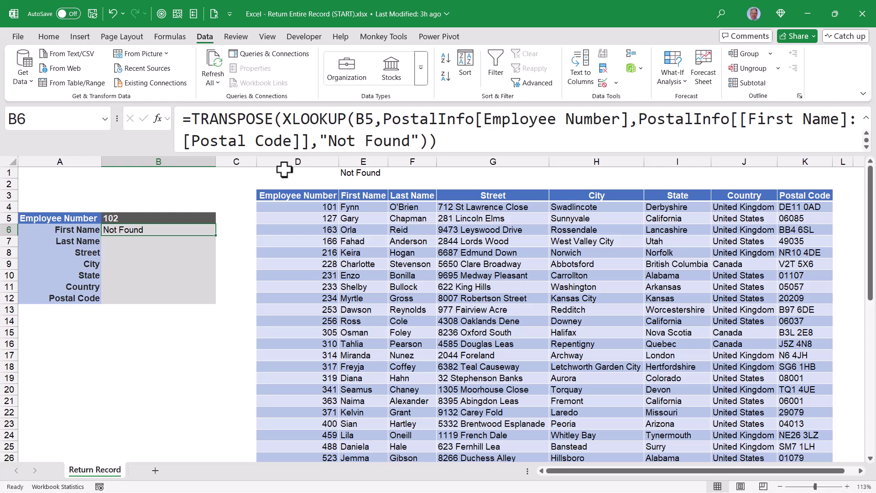
left_click(187, 218)
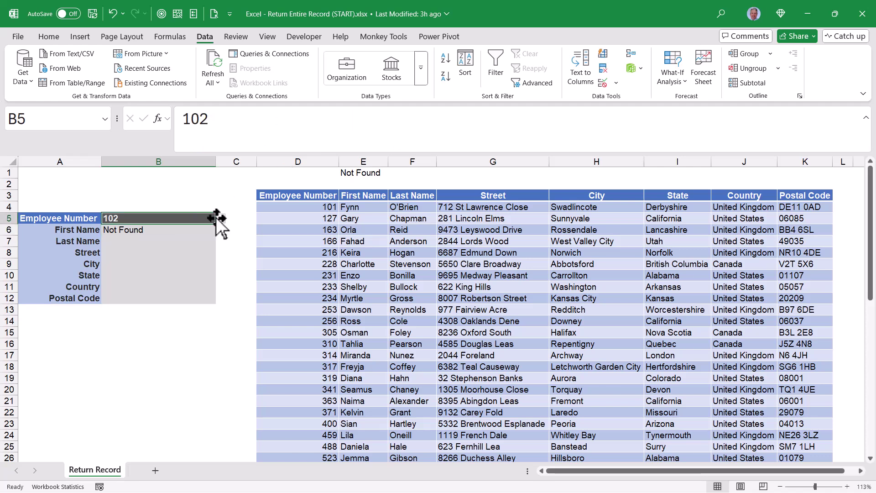
left_click(221, 219)
left_click(119, 277)
left_click(140, 231)
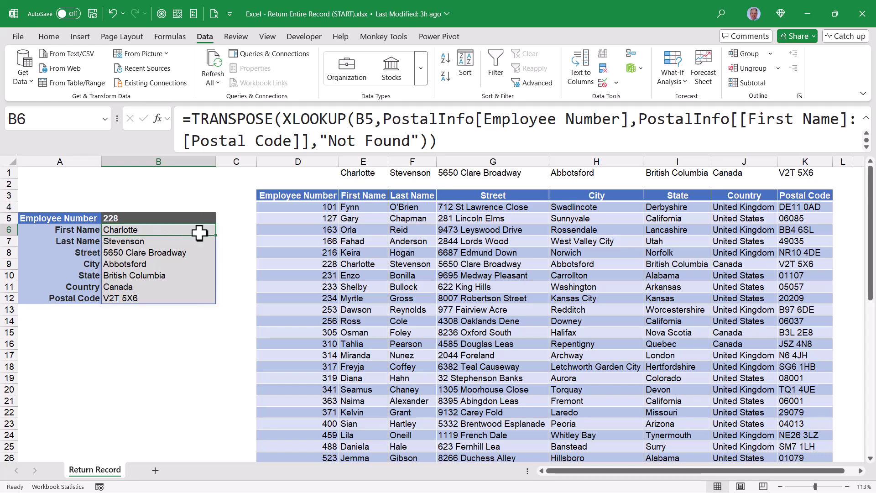
Clear the TRANSPOSE formula from B6 and the XLOOKUP formula from E1.
key("Delete")
left_click(360, 172)
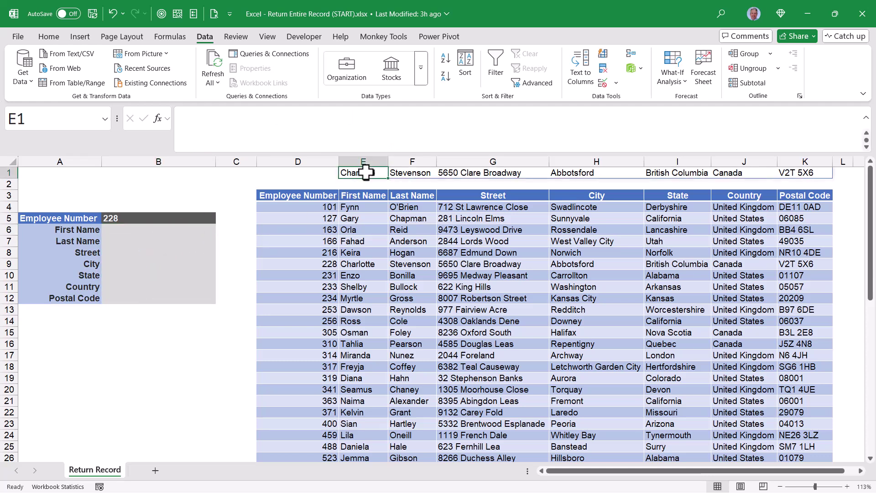
key("Delete")
Enter =VLOOKUP(B5,PostalInfo,{2,3,4,5,6,7,8},FALSE) in E1 to spill employee 228's record.
type("=")
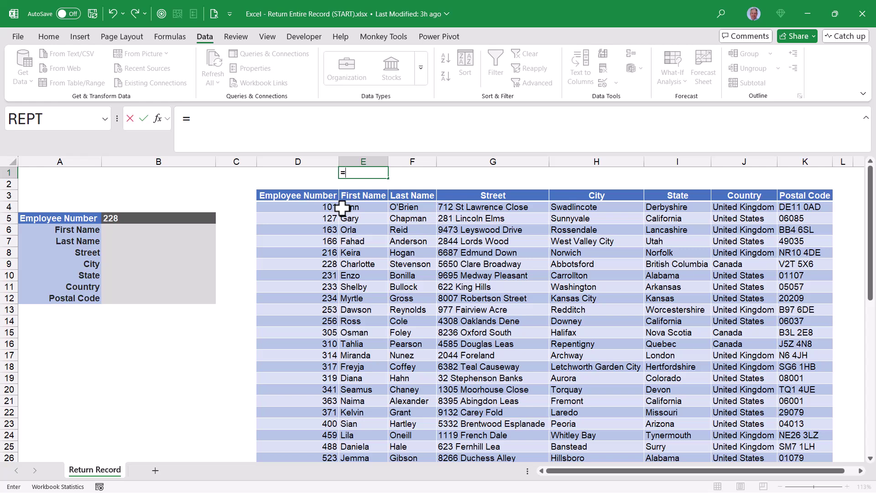
type("vl")
key("Tab")
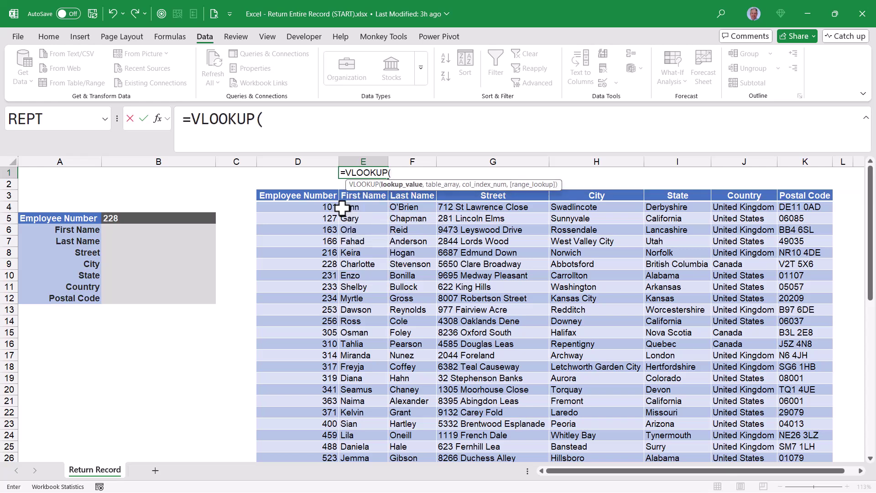
left_click(184, 221)
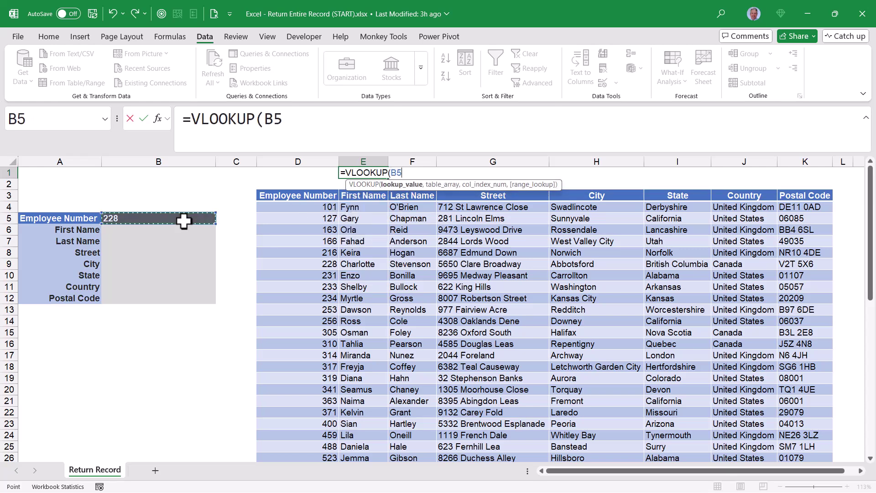
type(",")
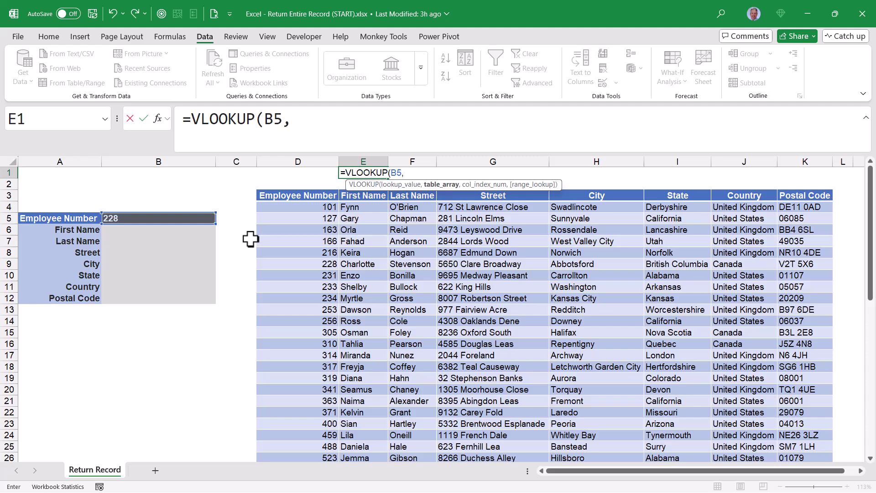
left_click(257, 189)
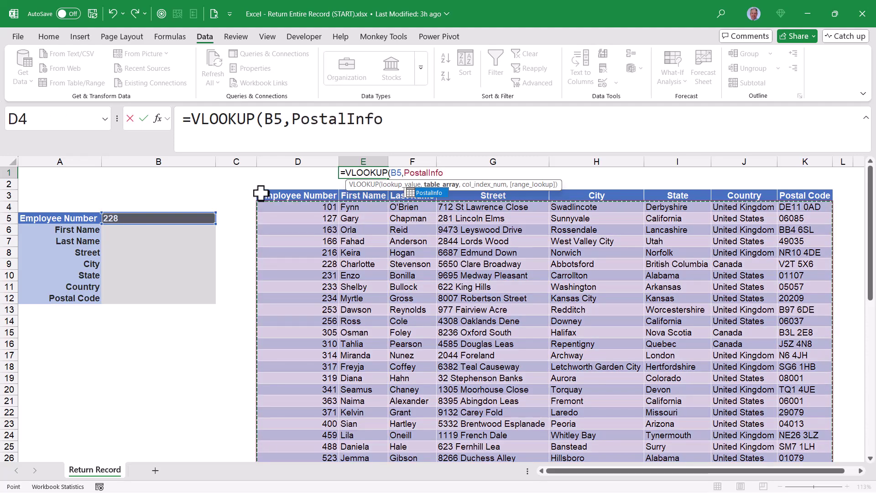
type(",")
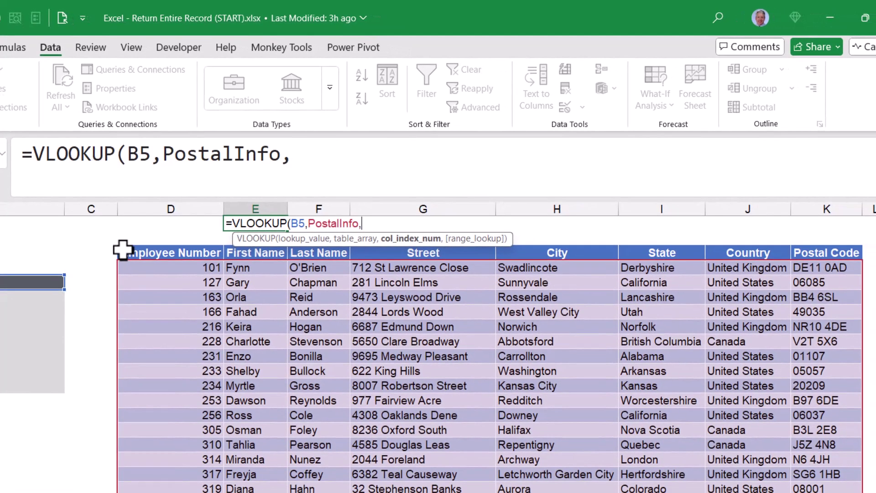
type("{2")
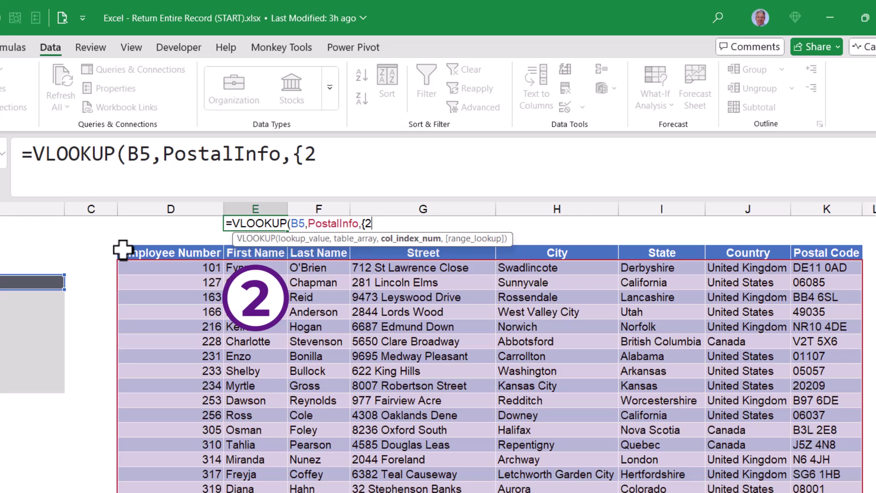
type(",3")
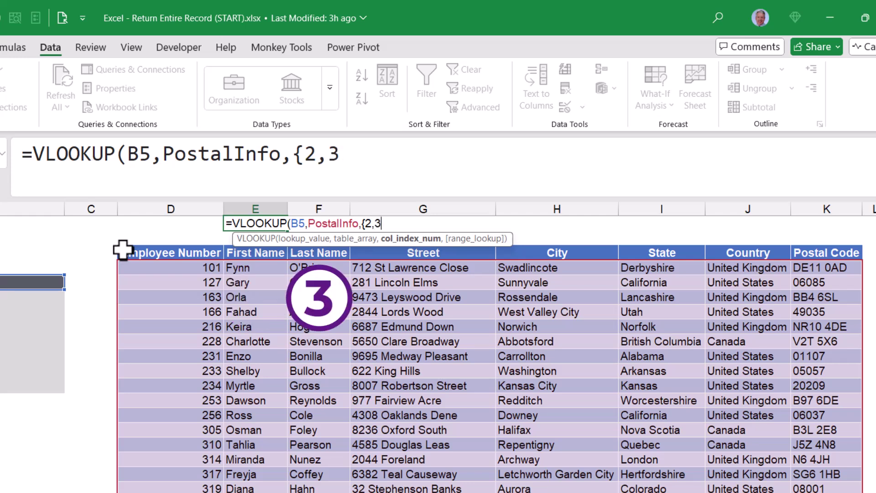
type(",4,5")
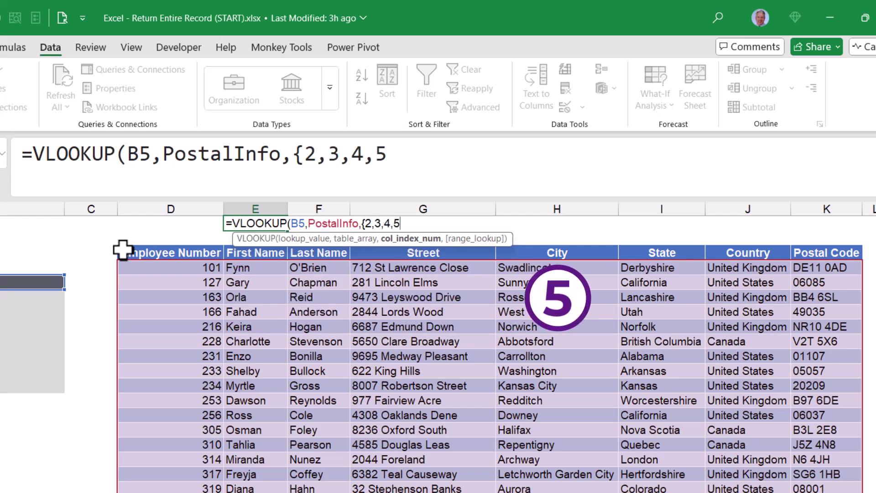
type(",6,7,8")
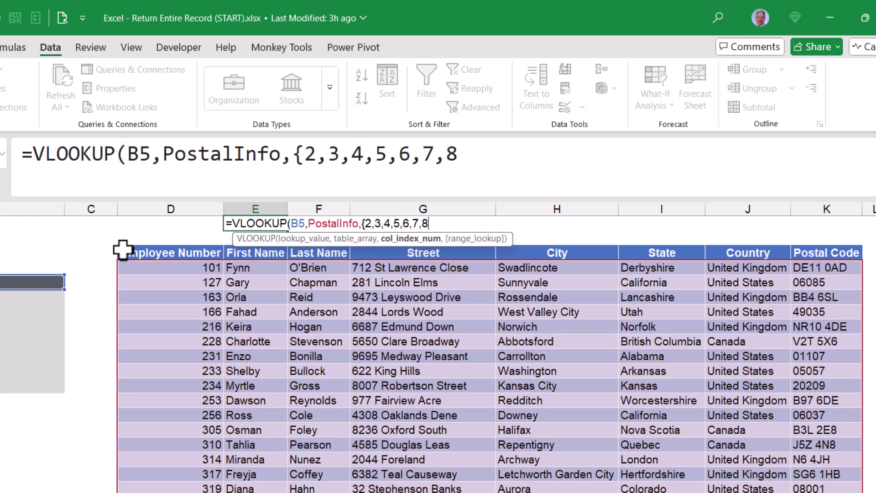
type("},")
key("Down")
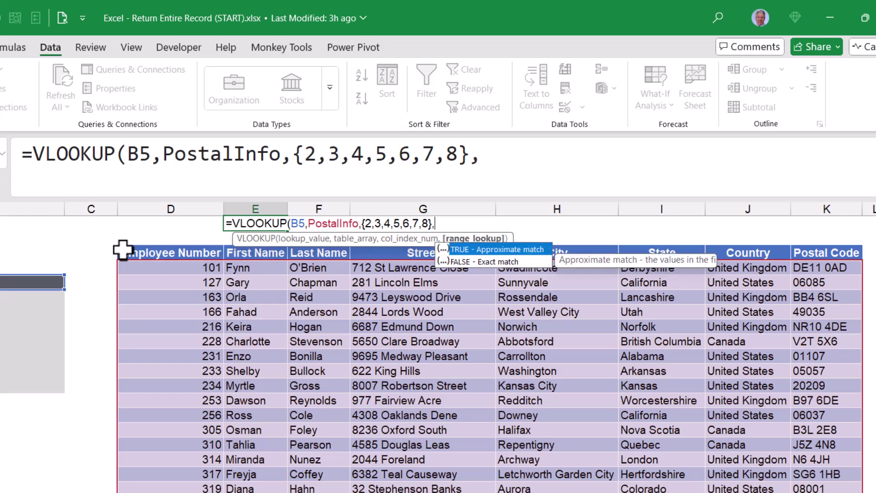
key("Tab")
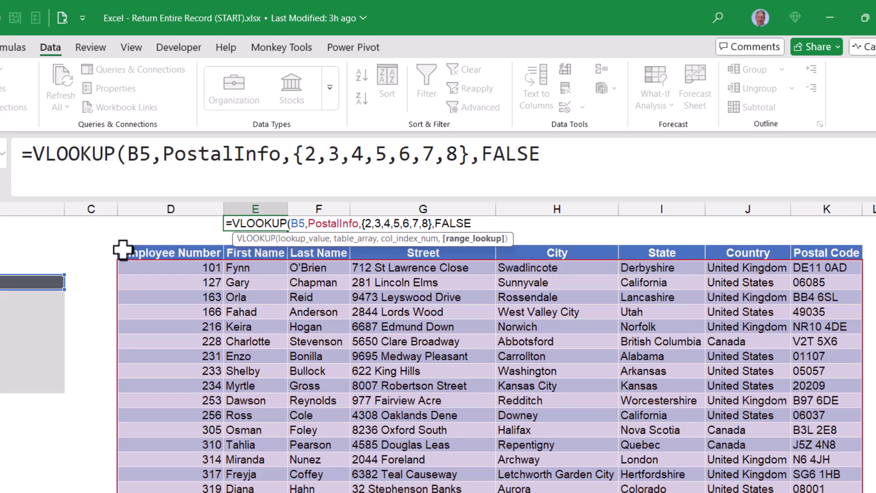
type(")")
key("ctrl+Return")
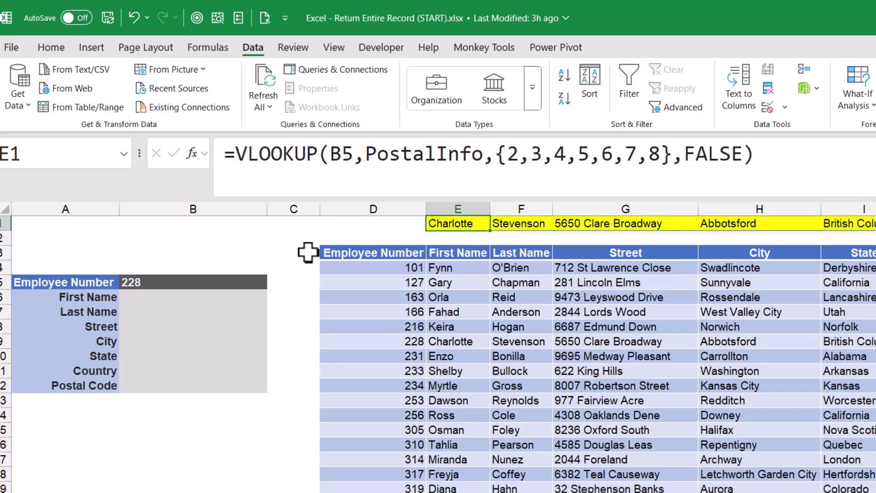
left_click(224, 288)
type("102")
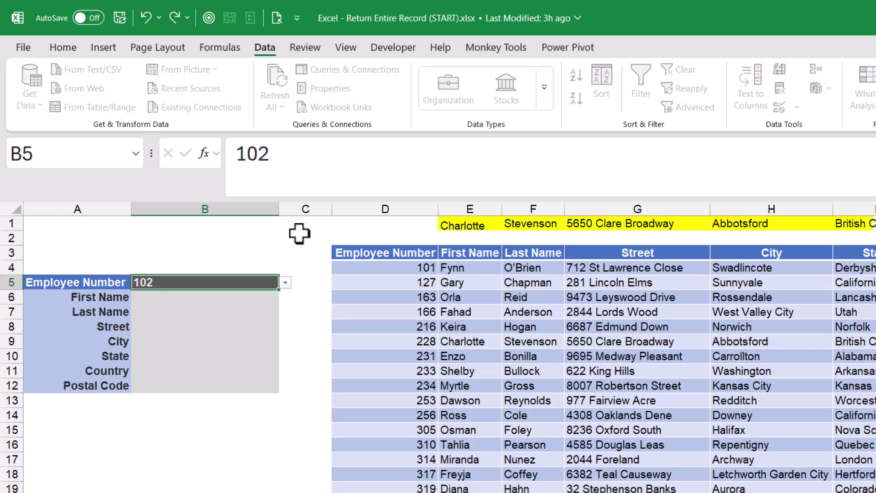
key("Return")
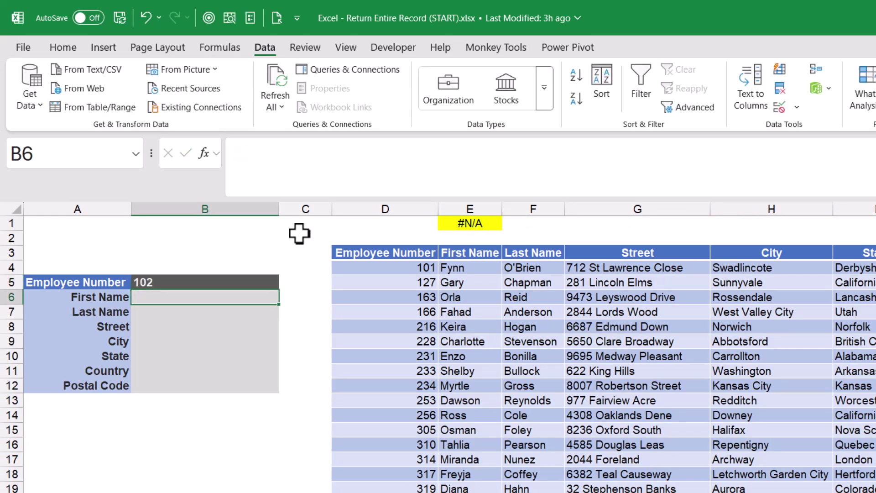
key("ctrl+z")
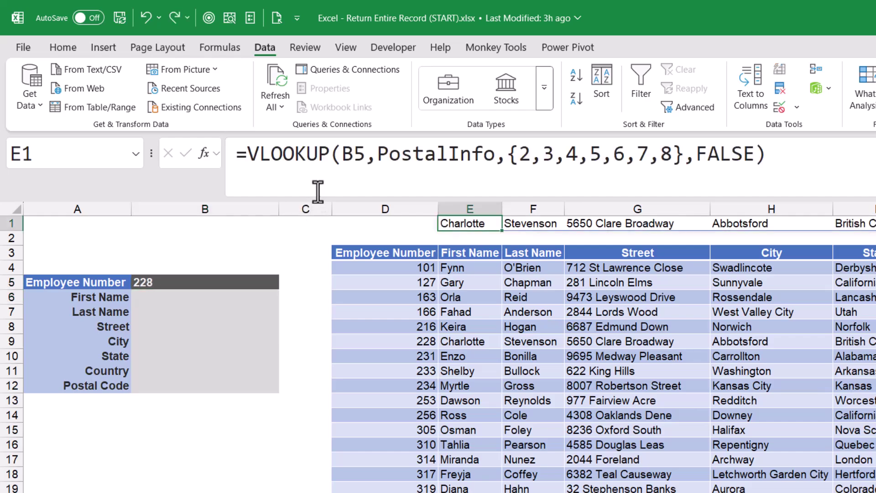
left_click(248, 153)
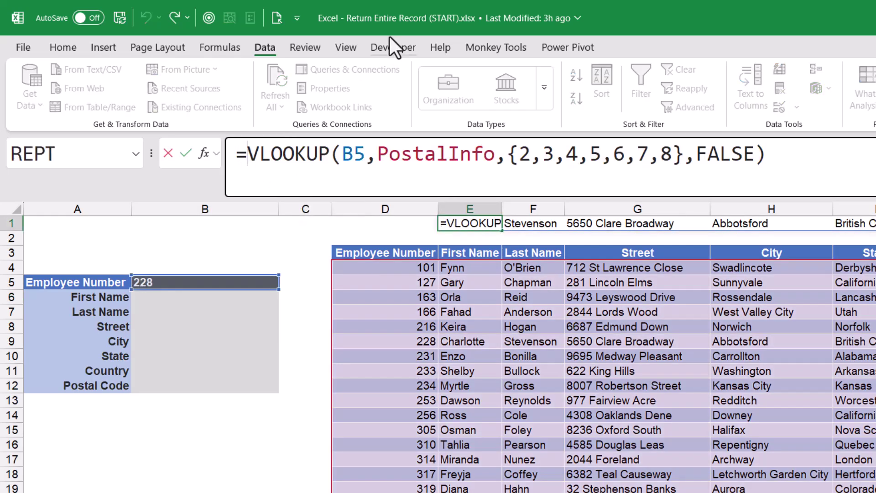
Wrap E1's VLOOKUP in IFERROR so a missing number shows "Not Found".
type("IFERROR(")
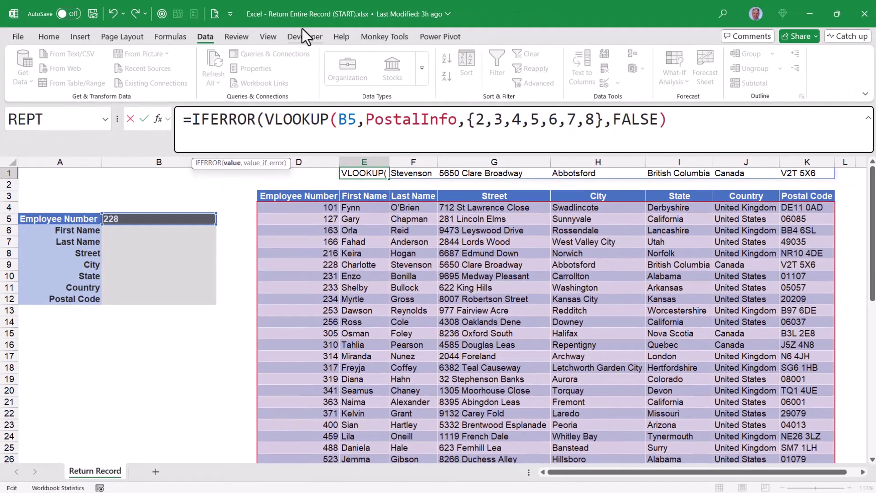
key("End")
type(",")
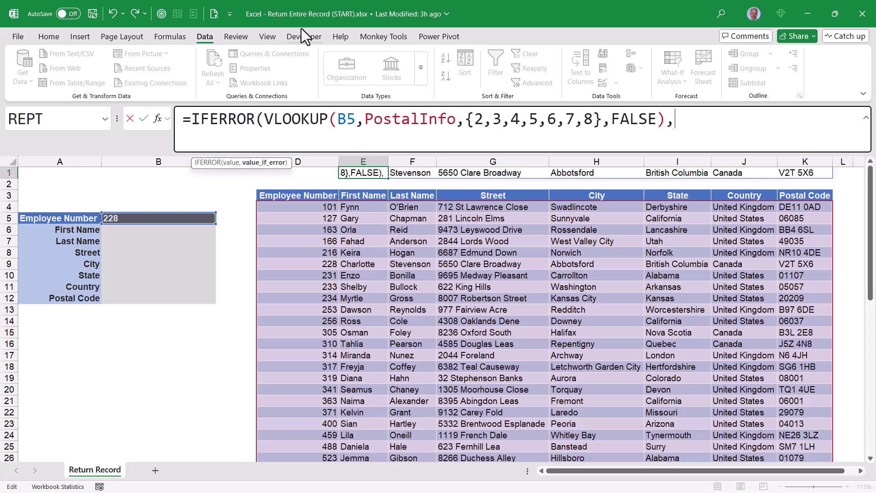
type("\"Not Fou")
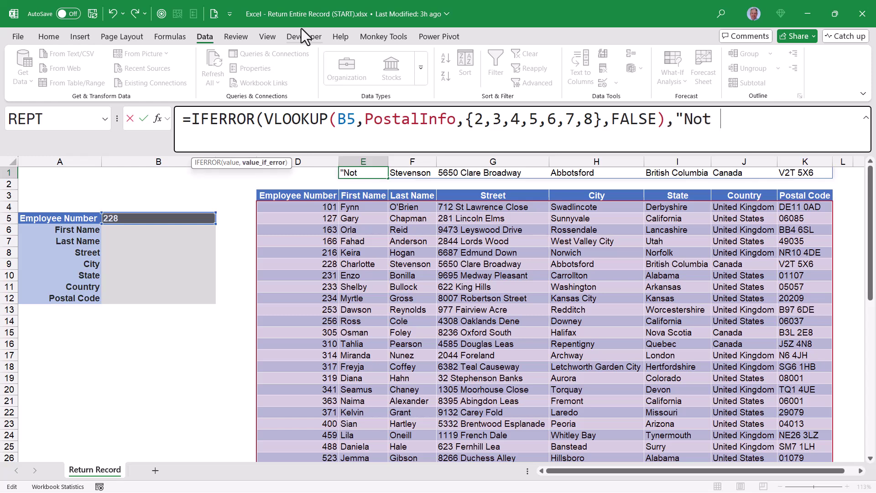
type("\")")
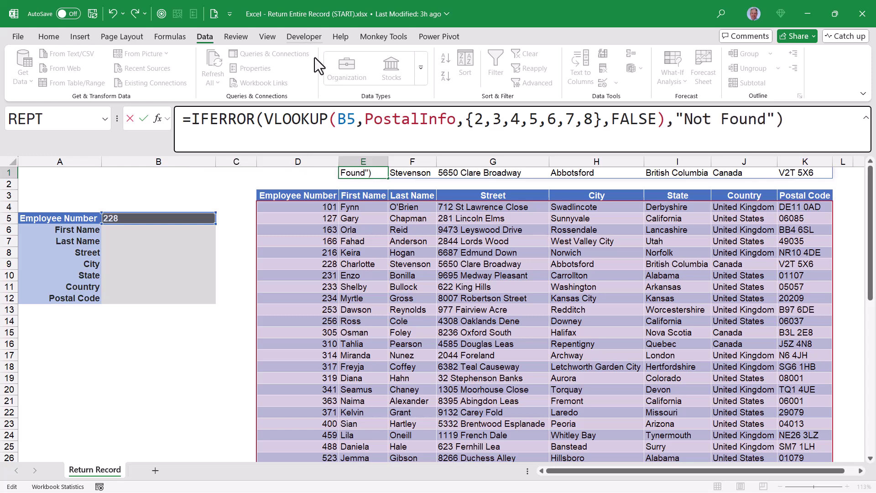
key("ctrl+Return")
Test employee number 102 in B5, then undo back to 228.
left_click(184, 218)
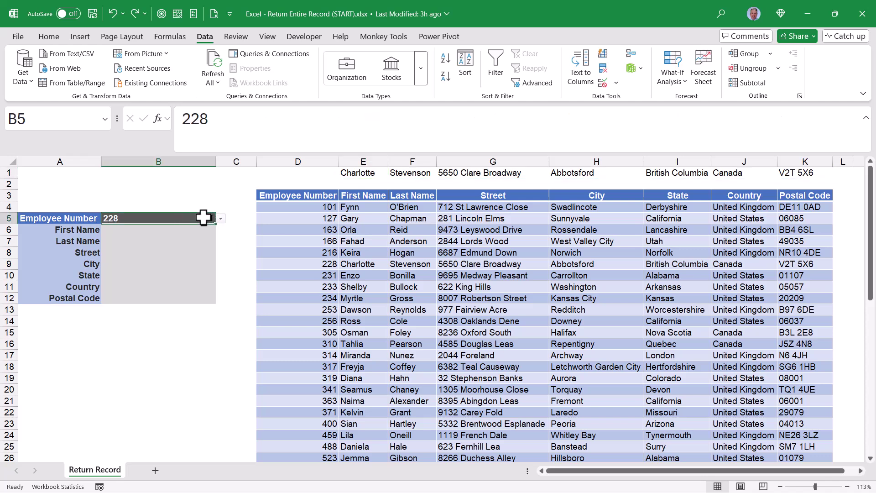
type("102")
key("Return")
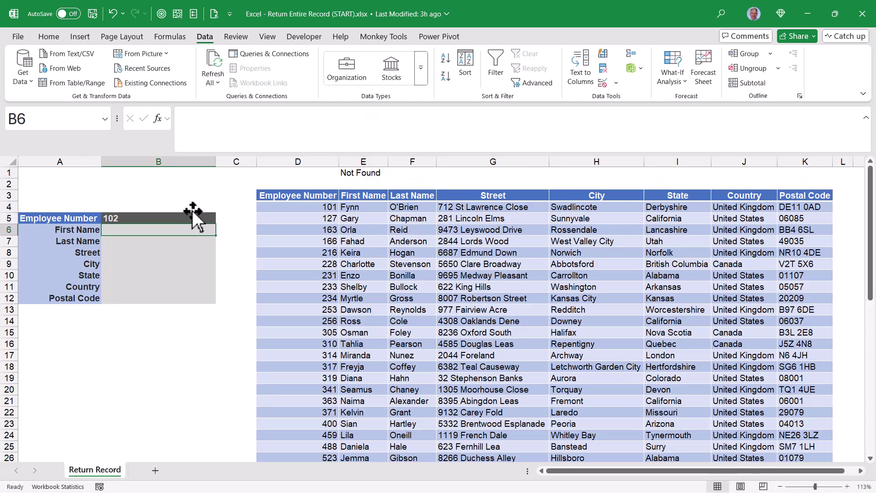
key("ctrl+z")
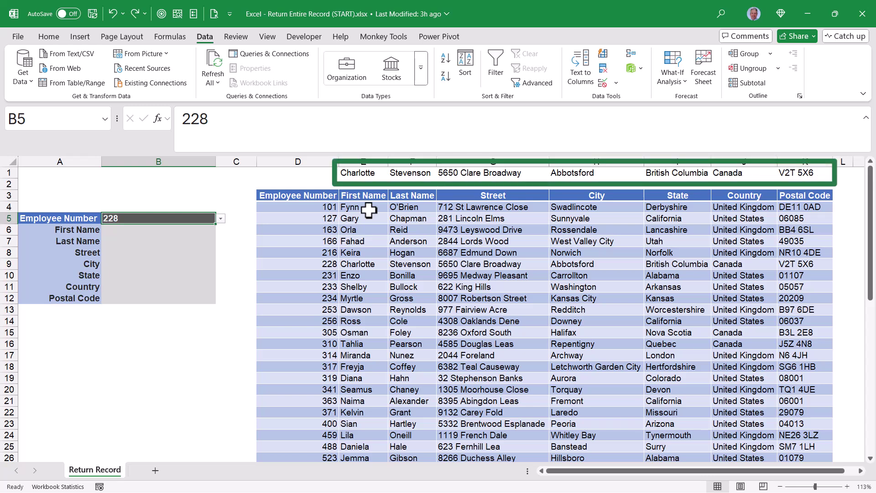
Copy E1's IFERROR lookup formula and enter it as a formula in B6.
left_click(362, 172)
left_click_drag(190, 119, 845, 118)
key("ctrl+c")
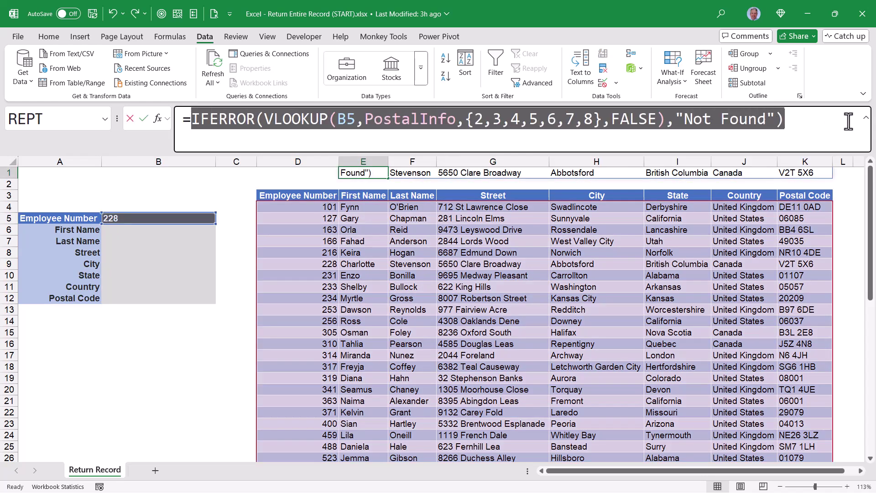
key("Escape")
left_click(144, 232)
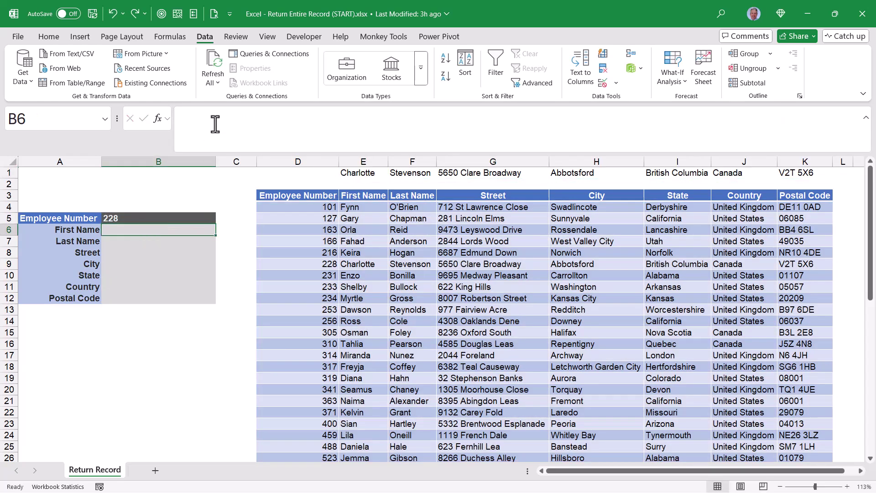
left_click(216, 122)
type("=")
key("ctrl+v")
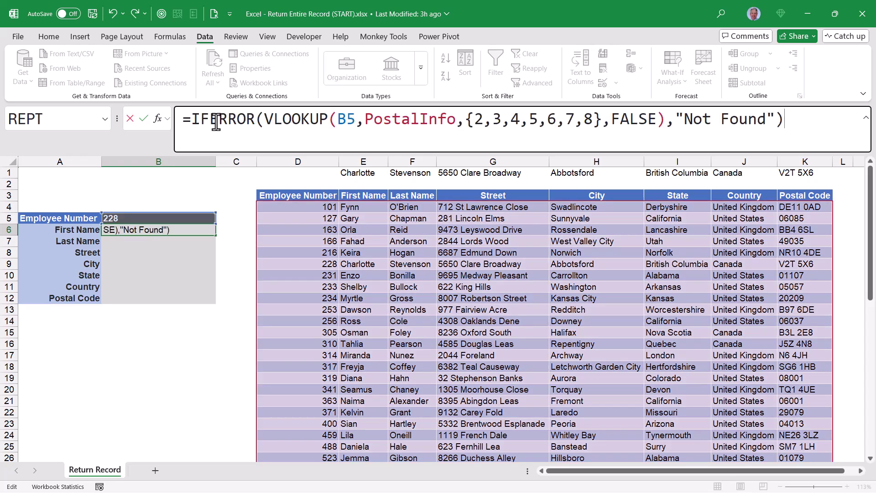
key("ctrl+Return")
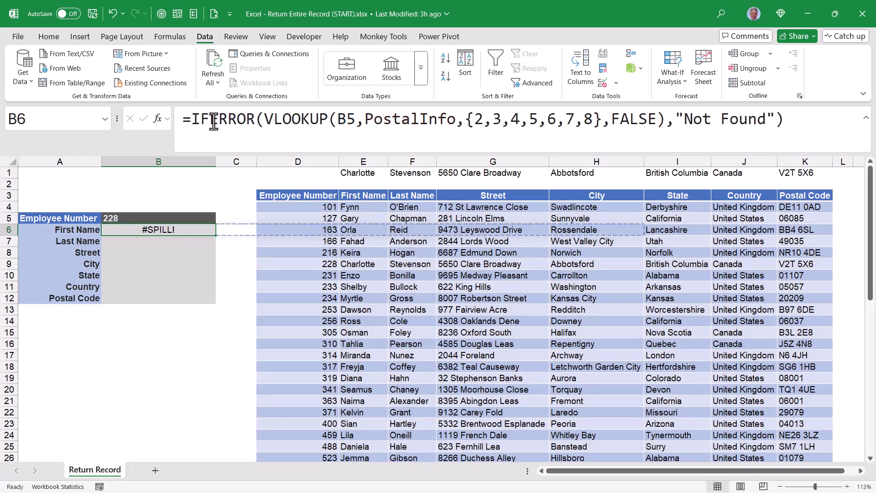
Wrap B6's formula in TRANSPOSE so the record lists down B6:B12.
left_click(190, 119)
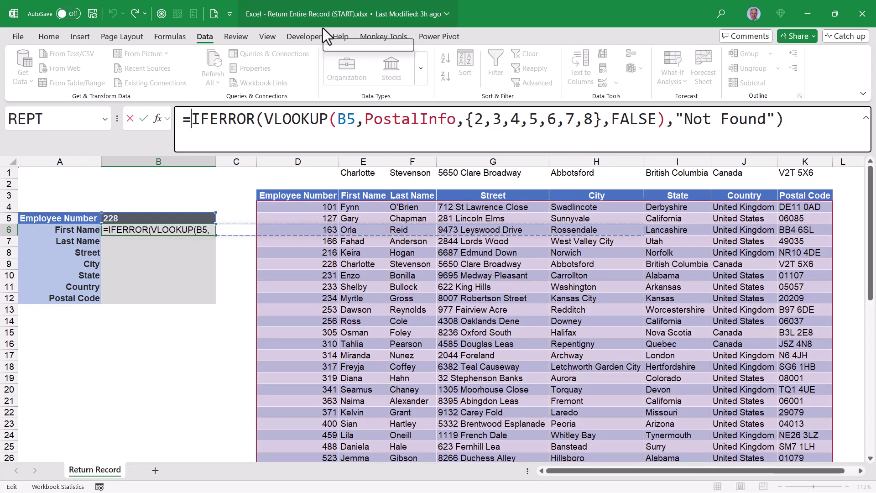
type("Tran")
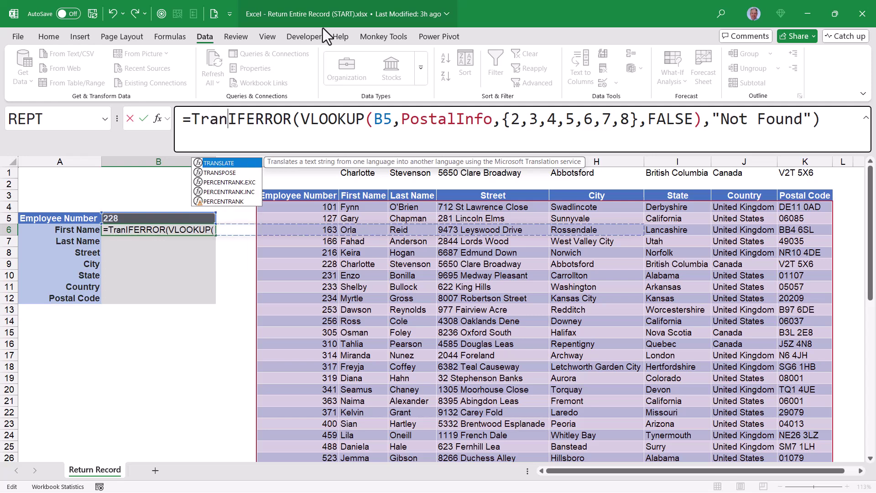
key("Tab")
key("End")
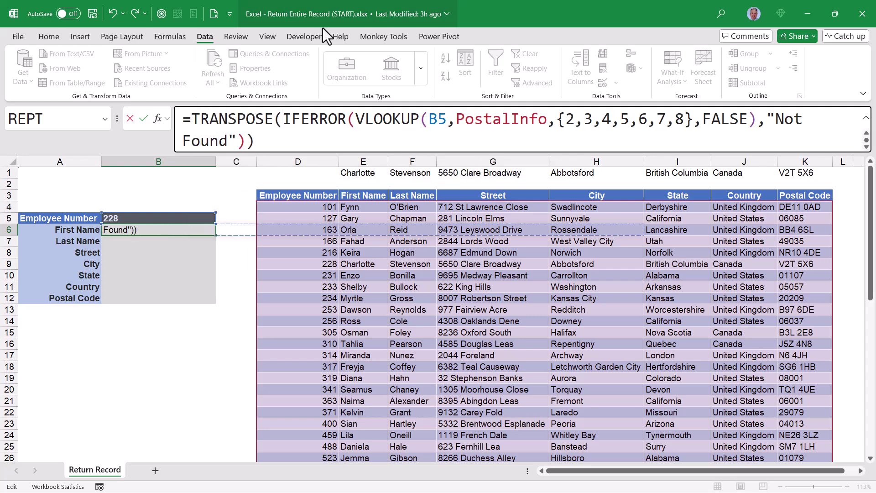
type(")")
key("ctrl+Return")
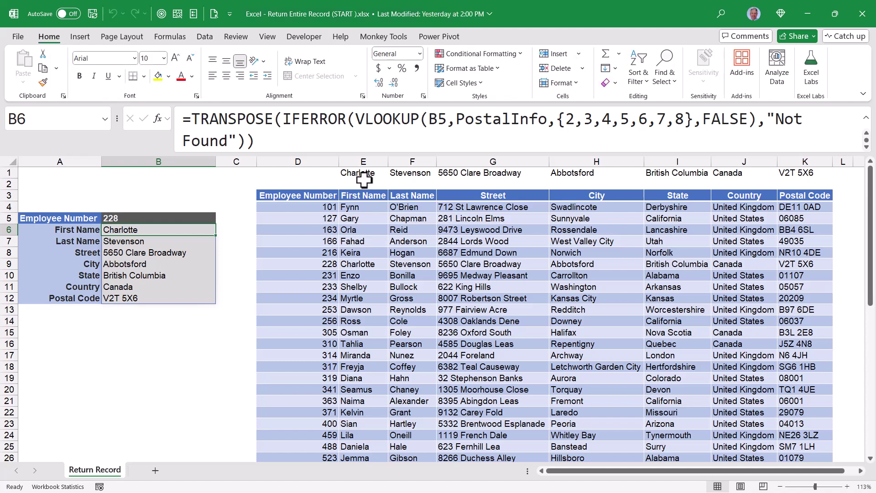
Delete the old row-1 lookup formula from E1 and review the record panel A5:B12.
left_click(361, 172)
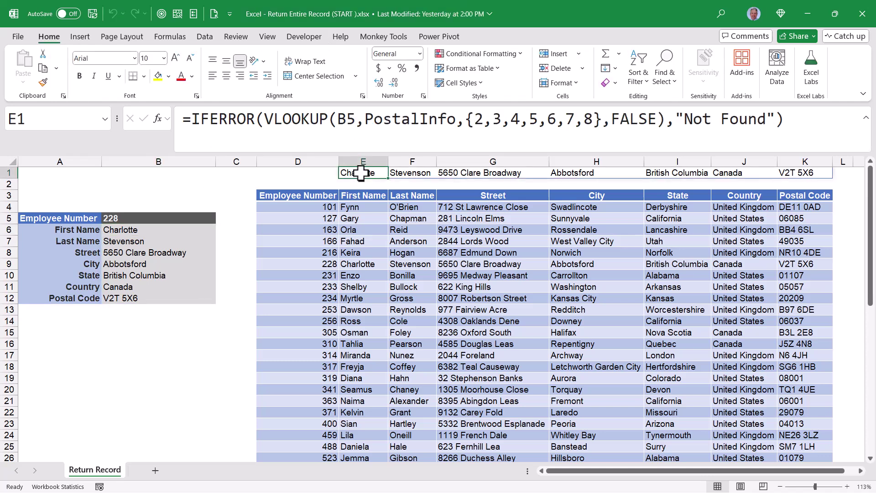
key("Delete")
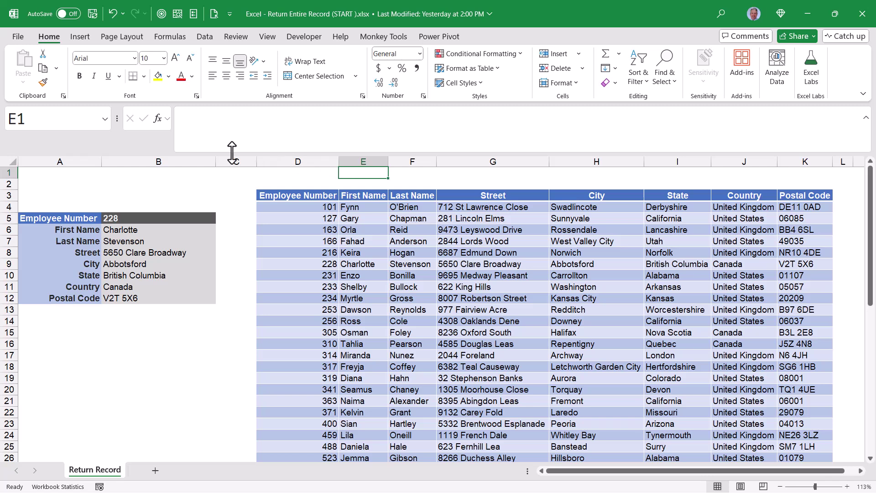
left_click_drag(234, 151, 234, 131)
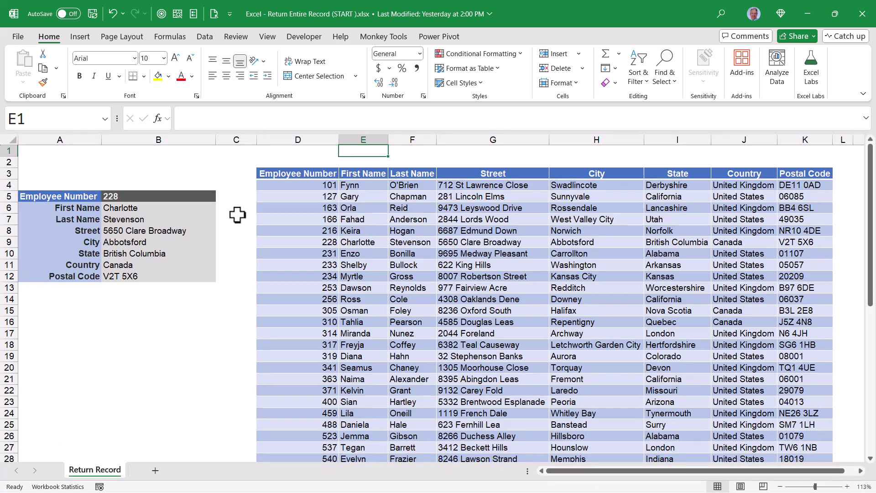
left_click_drag(279, 172, 790, 436)
left_click(194, 301)
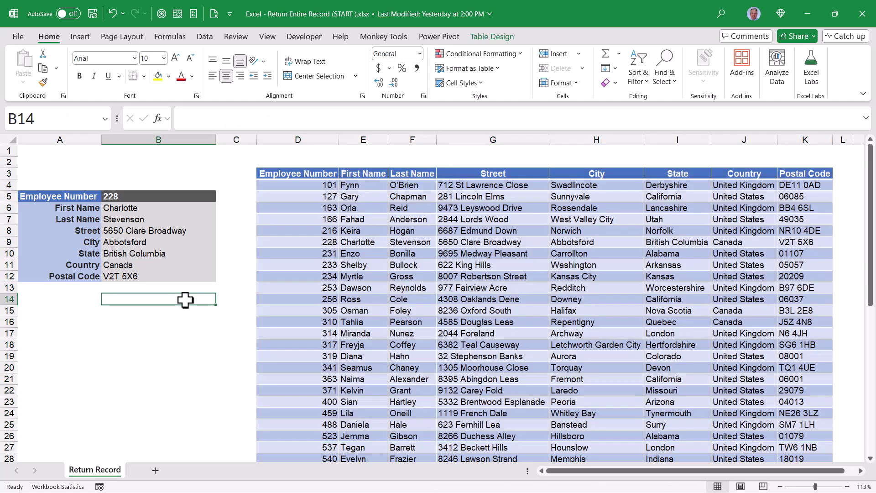
left_click_drag(84, 198, 179, 276)
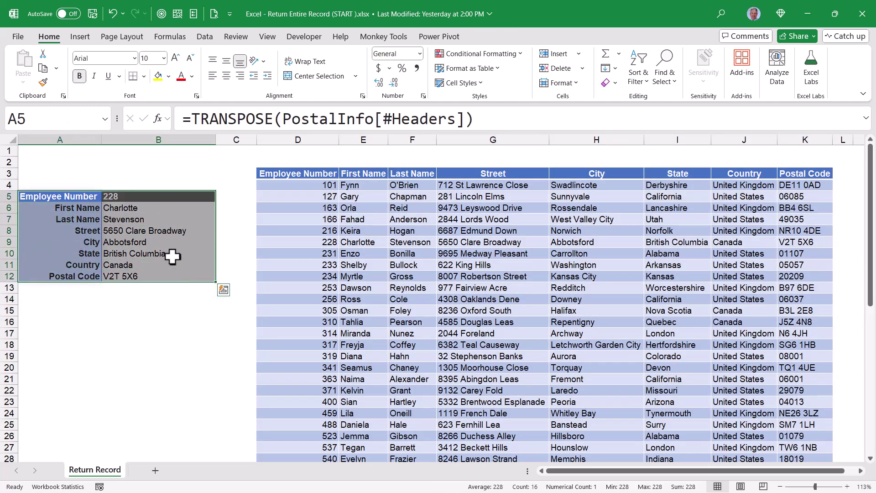
left_click(168, 220)
Choose employee number 233 from B5's dropdown list.
left_click(170, 195)
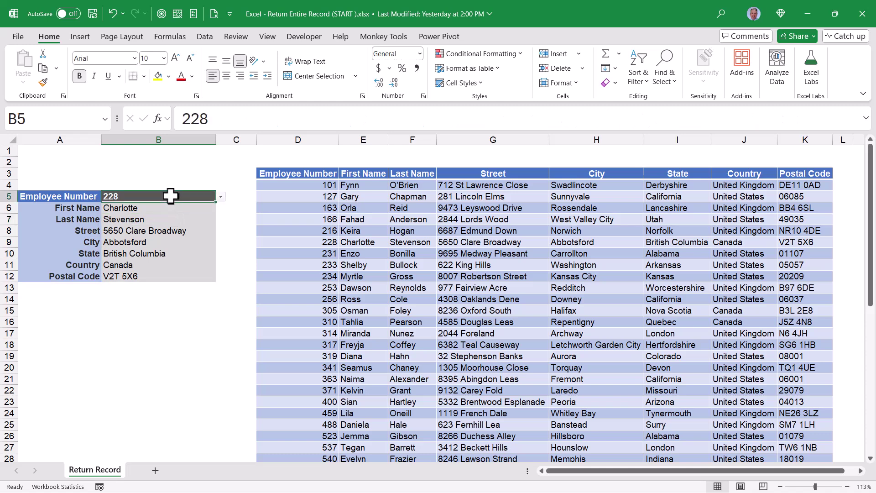
left_click(220, 196)
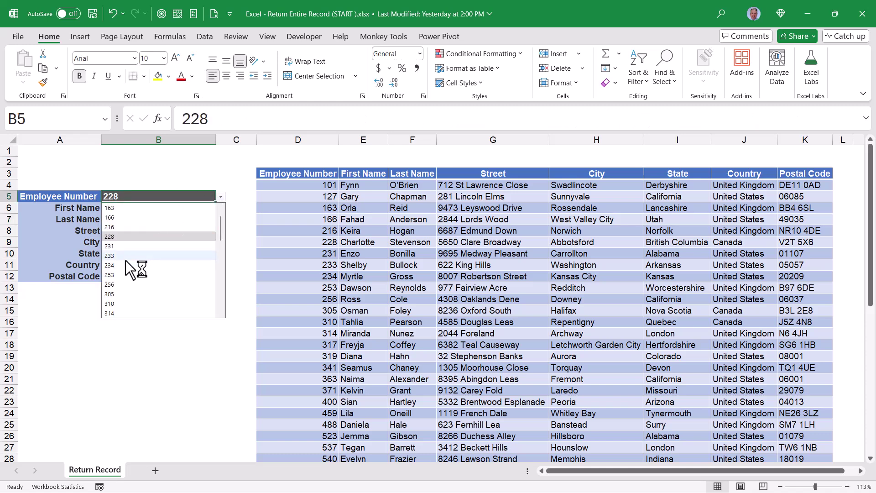
left_click(125, 259)
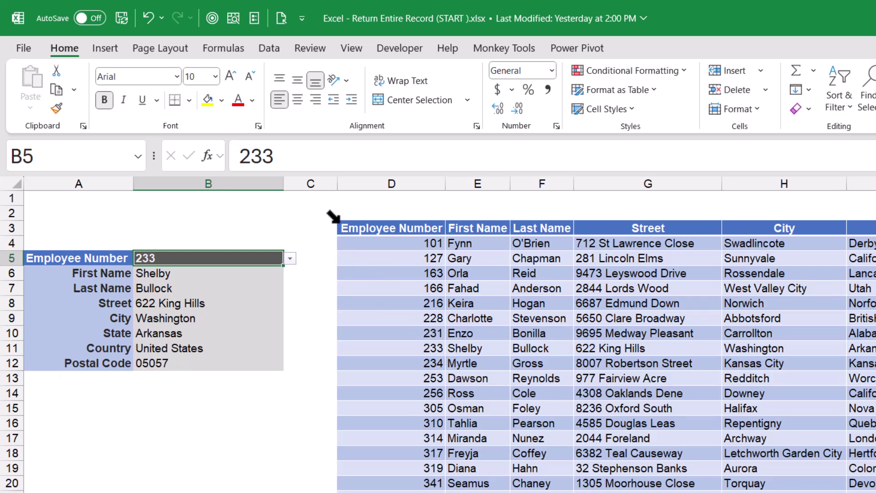
Select the employee table and start a new formula-based conditional formatting rule.
left_click(333, 217)
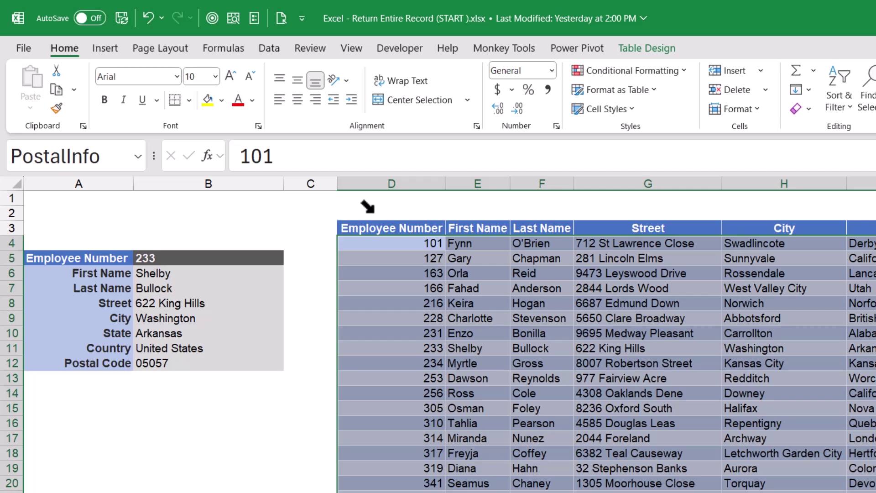
left_click(612, 72)
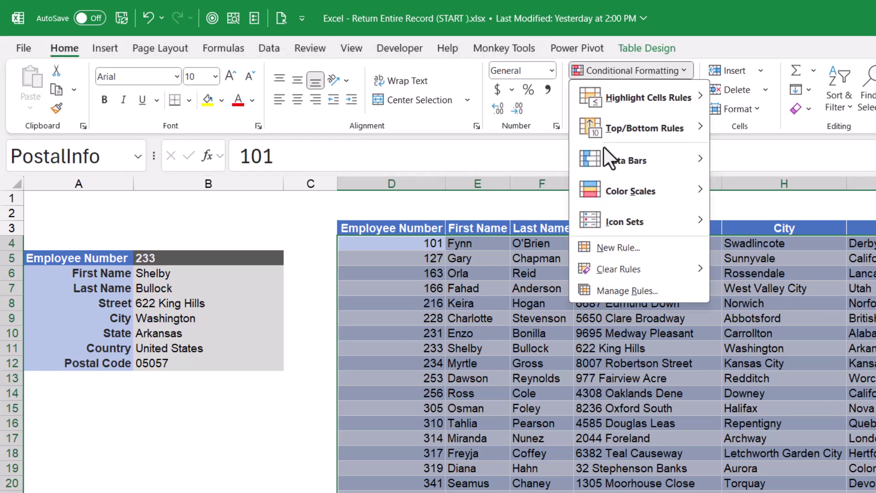
left_click(614, 249)
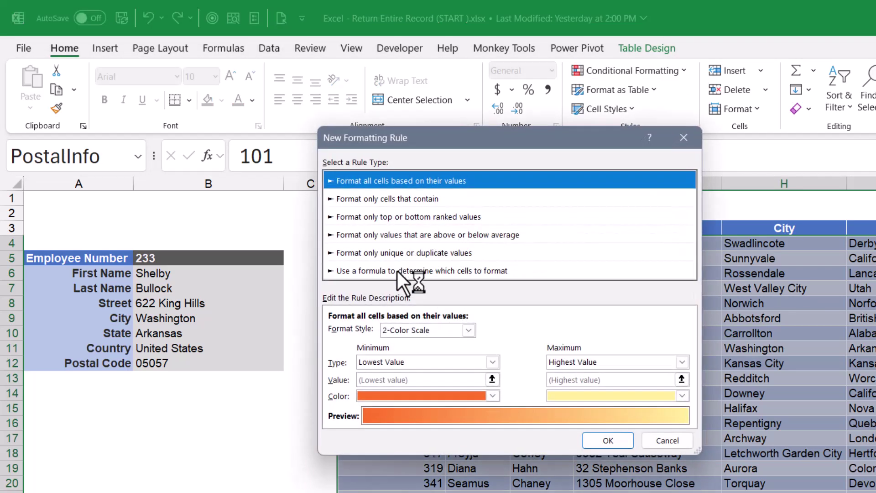
left_click(397, 271)
Enter the rule formula =$B$5=$D4, locking only column D of D4.
left_click(391, 337)
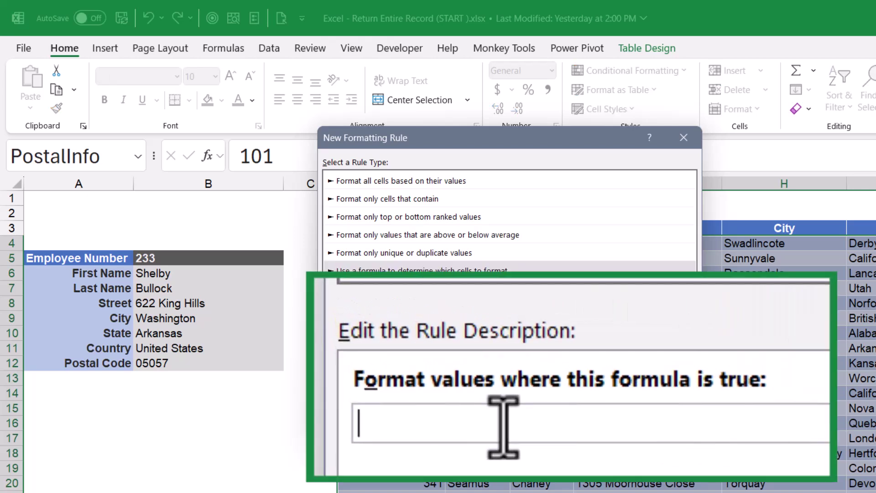
type("=")
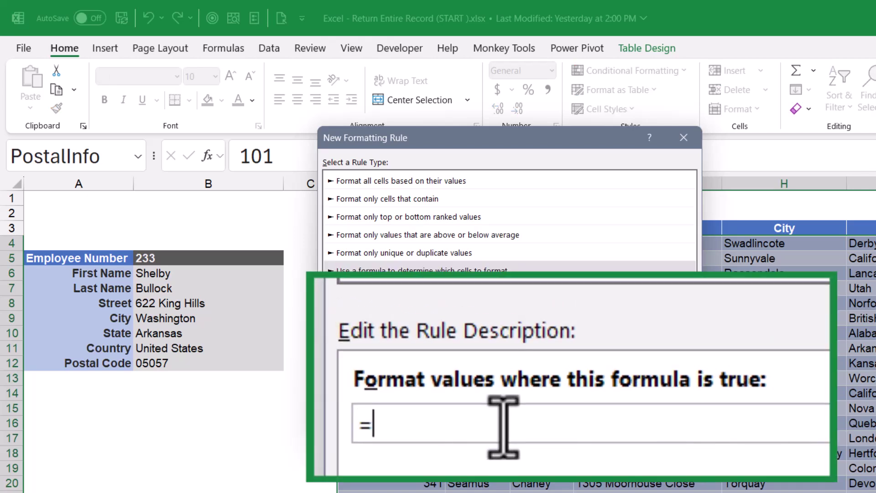
left_click(198, 259)
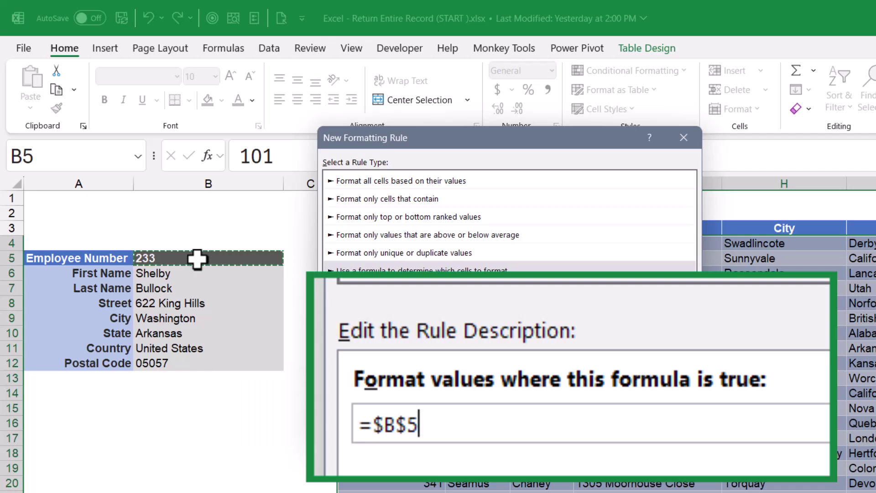
type("=")
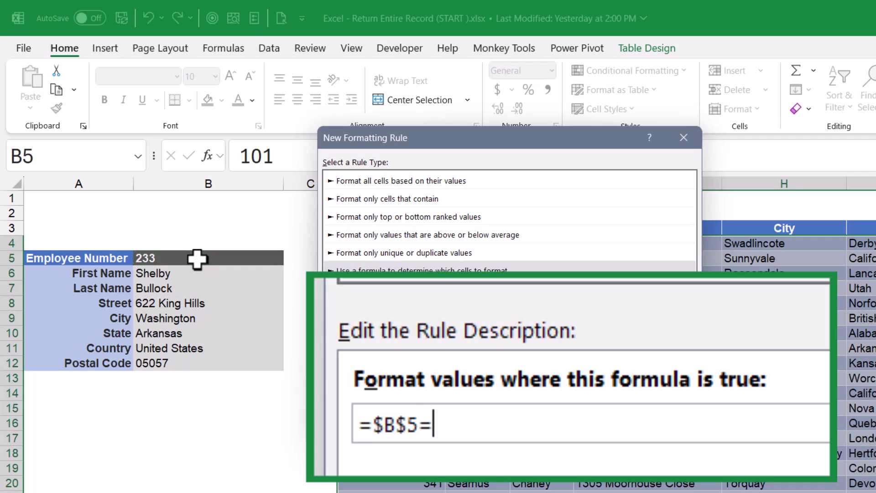
left_click_drag(354, 158, 567, 212)
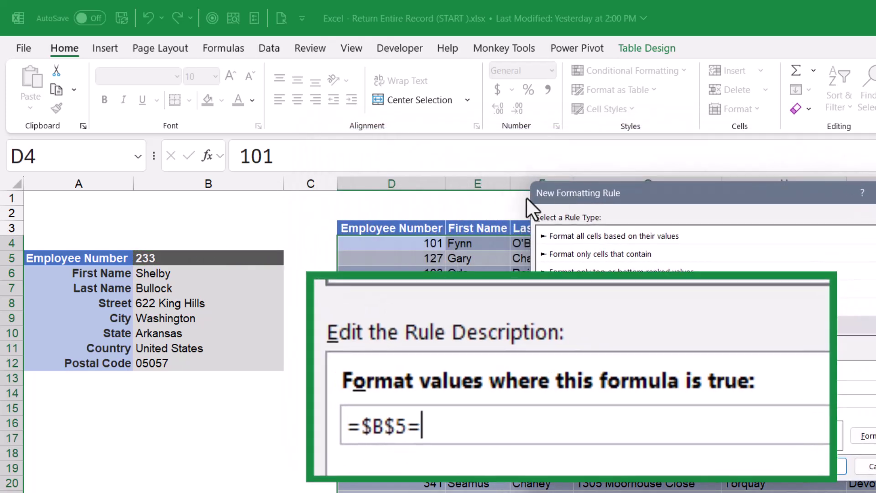
left_click(376, 243)
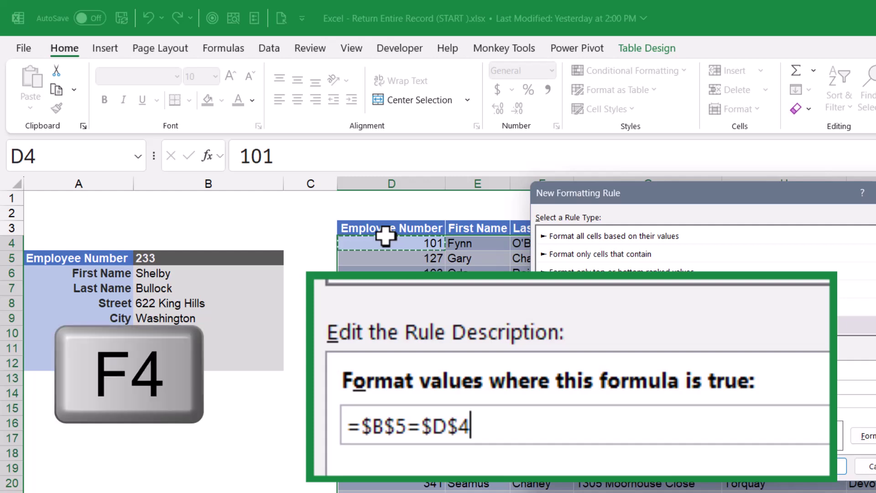
key("F4")
key("F4")
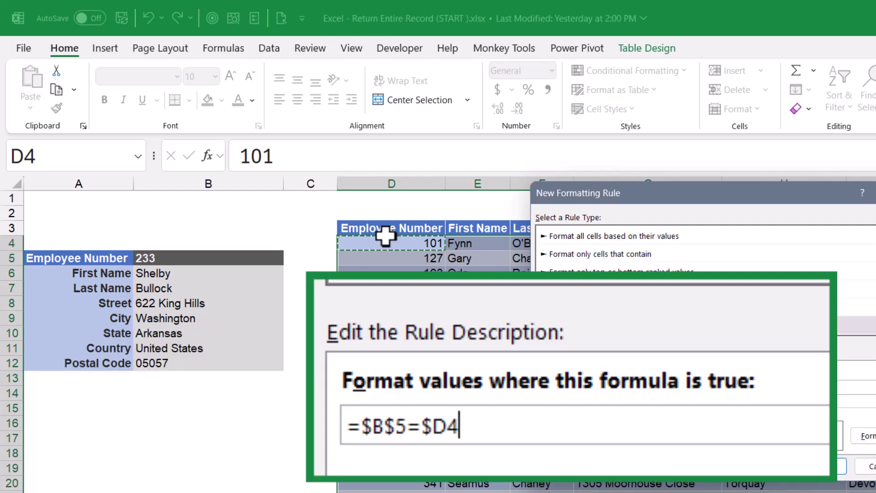
Format matching rows with a light yellow fill plus dark gold top and bottom borders.
left_click(864, 436)
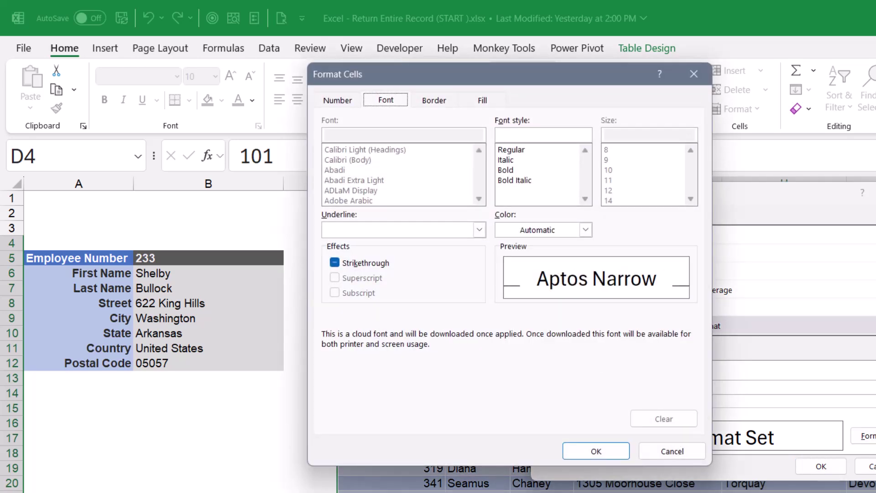
left_click(475, 94)
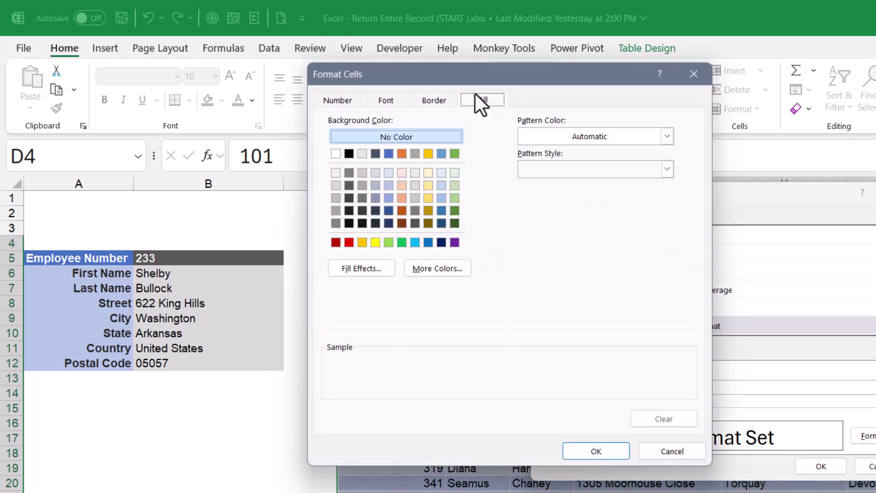
left_click(426, 174)
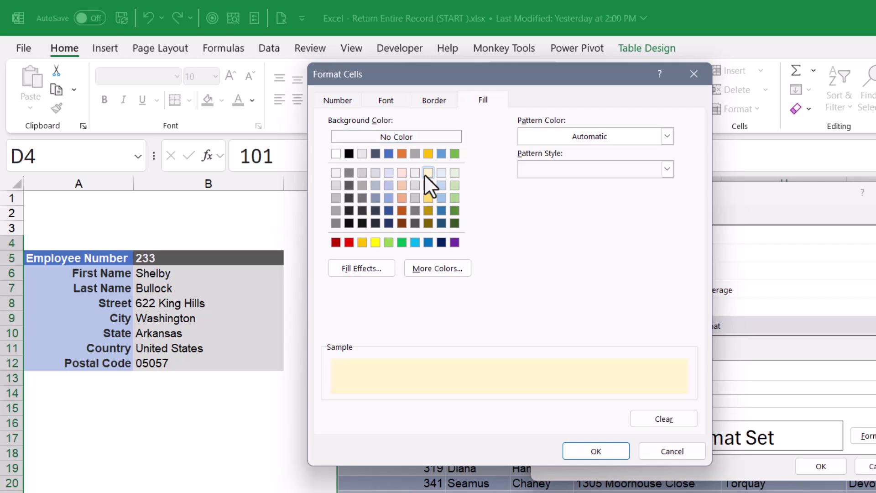
left_click(439, 100)
left_click(409, 262)
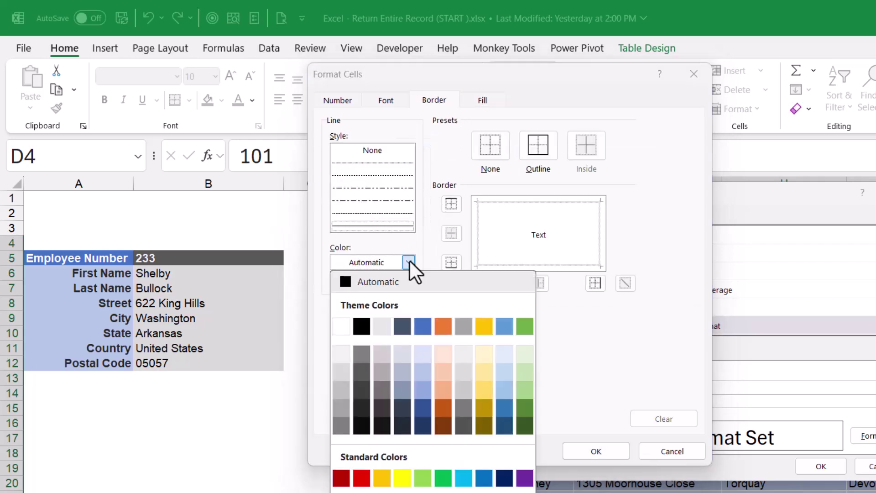
left_click(482, 409)
left_click(555, 201)
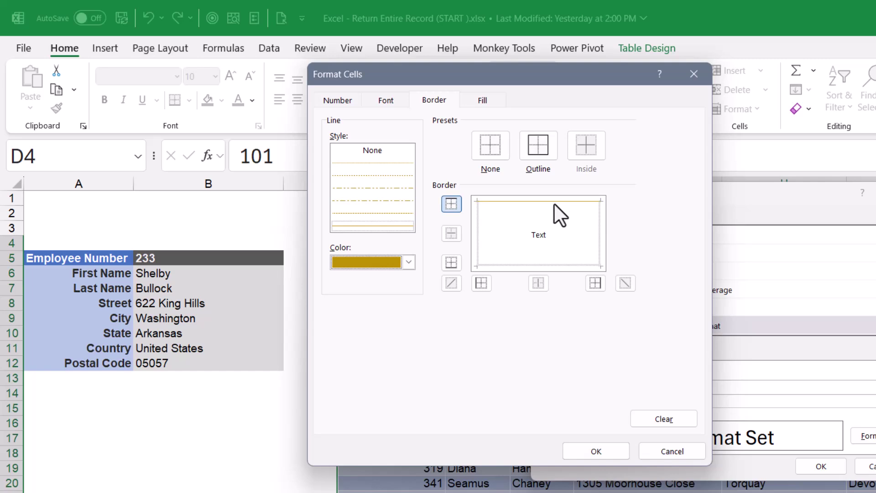
left_click(542, 265)
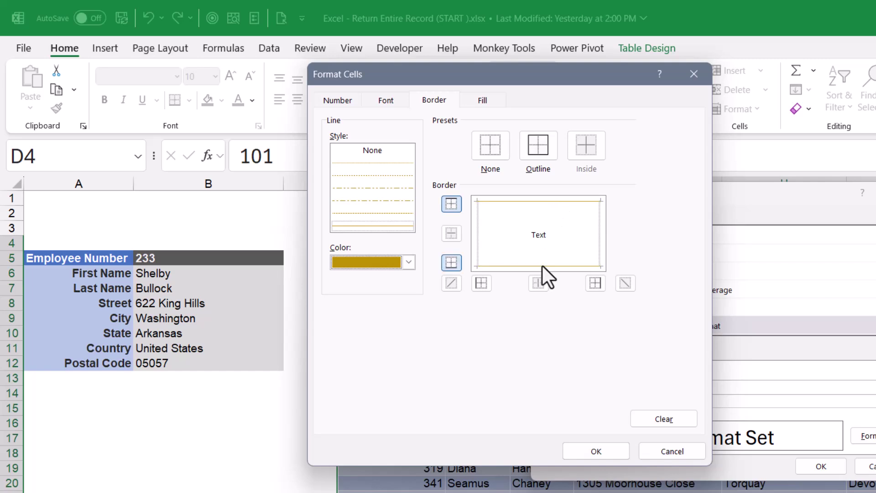
left_click(588, 450)
Apply the highlighting rule and test it by choosing employee 127 in B5.
left_click(821, 466)
left_click(819, 459)
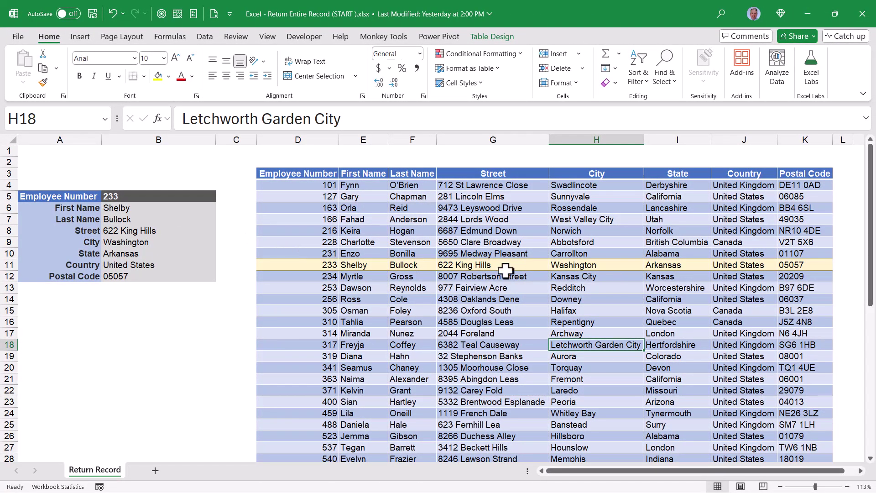
left_click(183, 196)
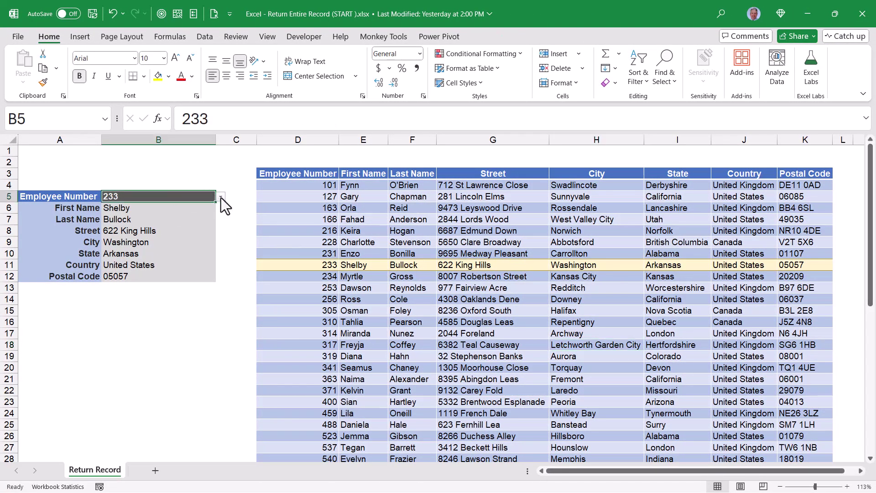
left_click(220, 196)
left_click(138, 218)
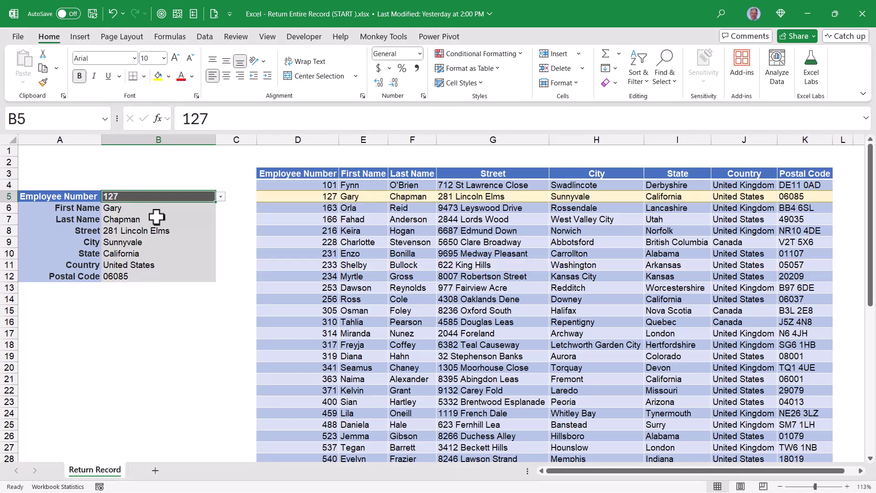
Switch B5 to employee 314 so the highlight moves to that row.
left_click(220, 197)
scroll(151, 257, "down", 2)
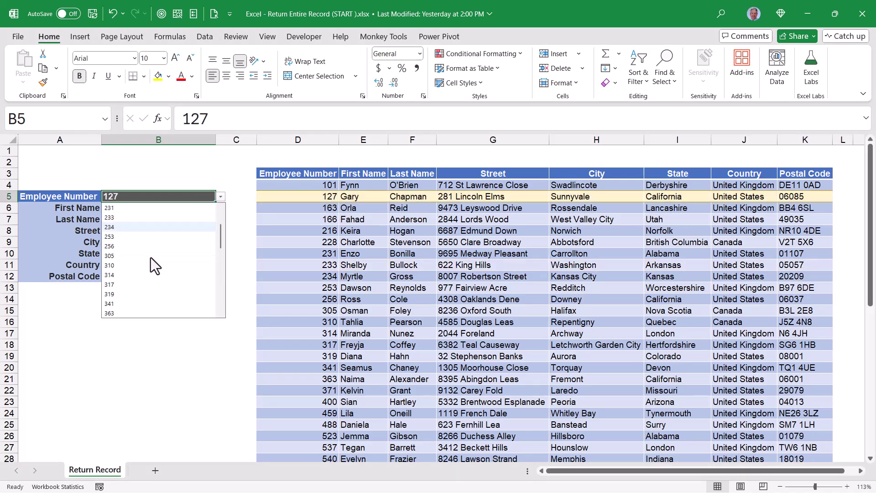
left_click(124, 275)
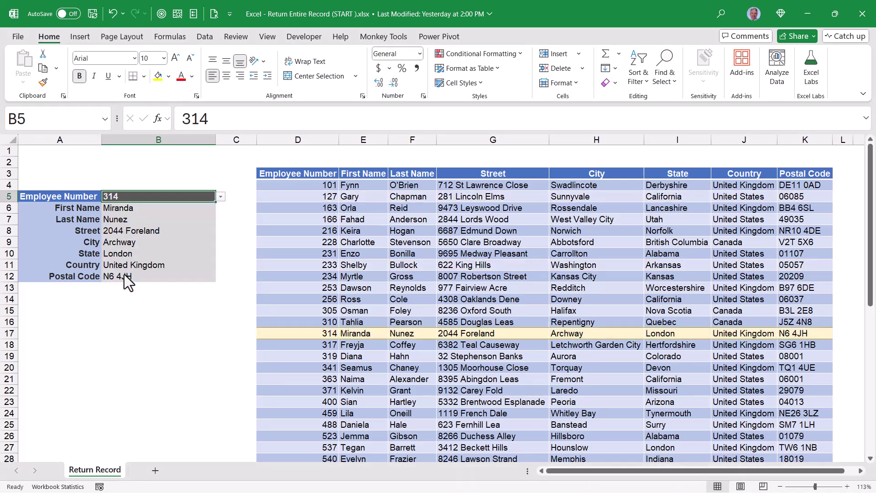